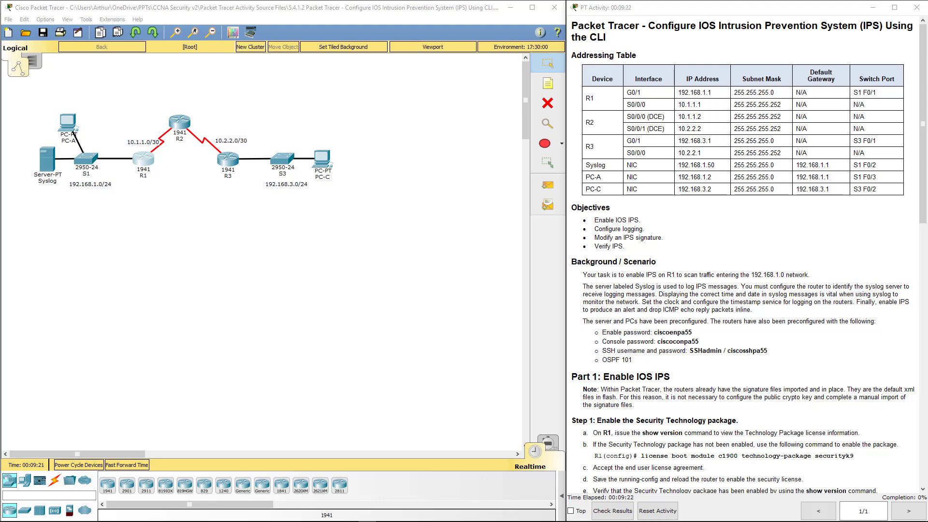
Review the lab's addressing table, objectives and preconfigured credentials in the instructions.
{"action": "left_click", "coordinate": [709, 241]}
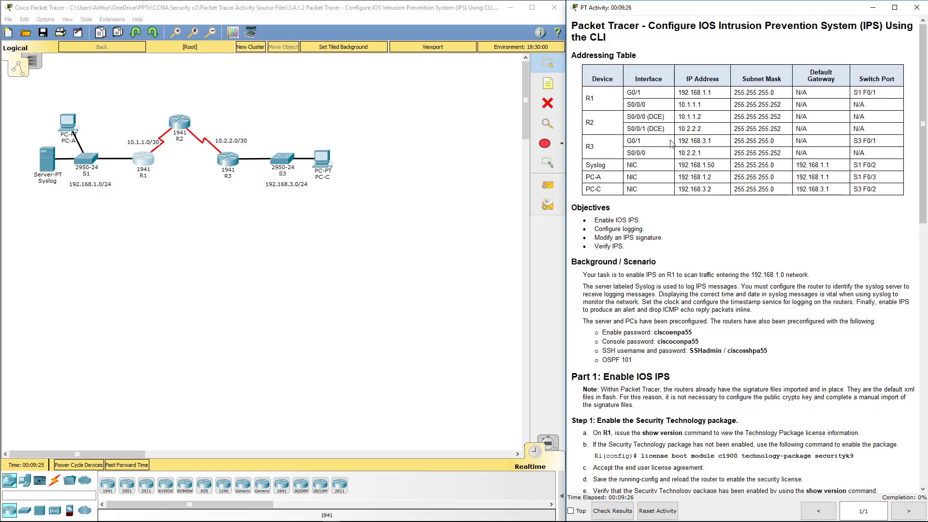
{"action": "left_click_drag", "start_coordinate": [572, 51], "coordinate": [715, 240]}
{"action": "left_click", "coordinate": [716, 248]}
{"action": "scroll", "coordinate": [717, 250], "scroll_direction": "down", "scroll_amount": 5}
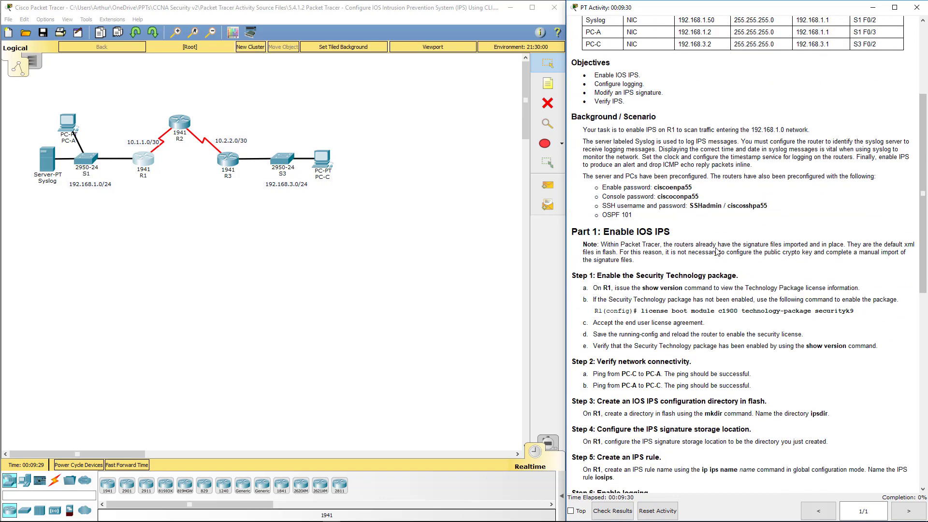
{"action": "scroll", "coordinate": [717, 251], "scroll_direction": "down", "scroll_amount": 2}
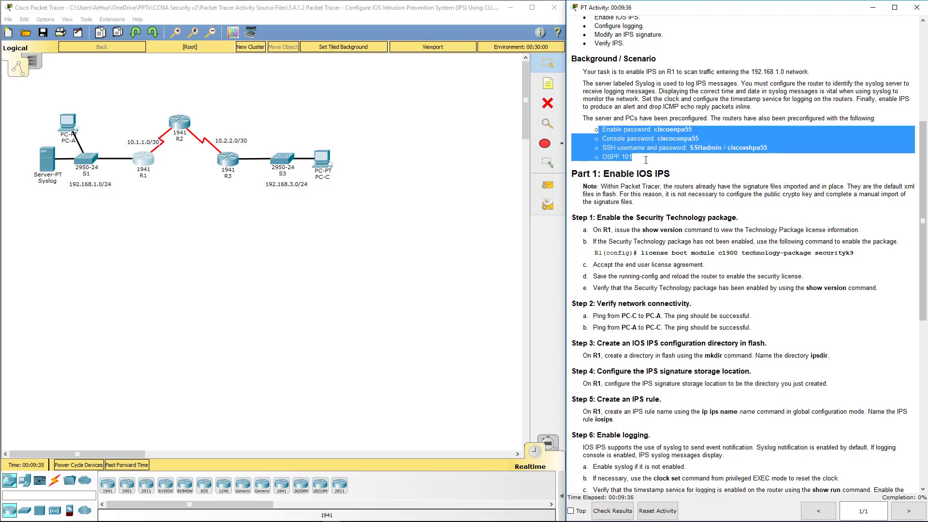
{"action": "left_click", "coordinate": [646, 160]}
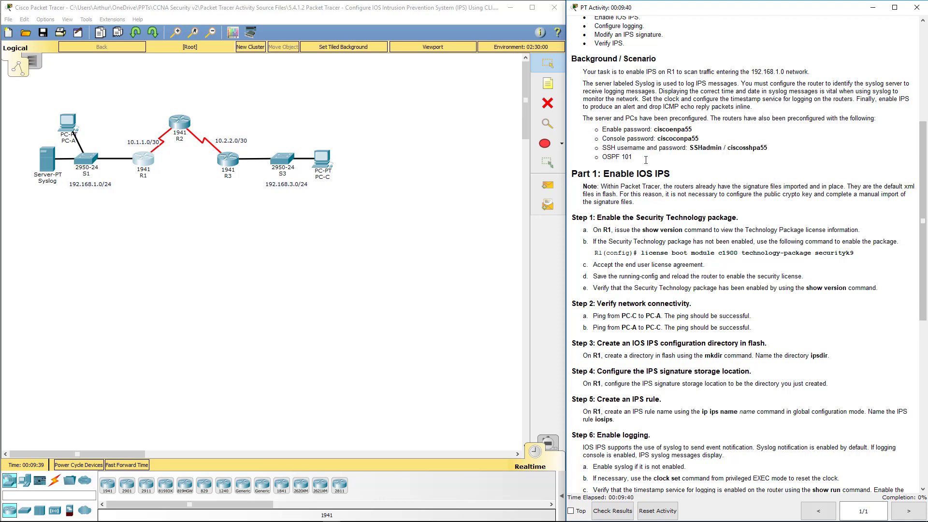
Log in at R1's console and enter privileged mode with the enable password.
{"action": "left_click", "coordinate": [143, 163]}
{"action": "left_click_drag", "start_coordinate": [455, 128], "coordinate": [303, 124]}
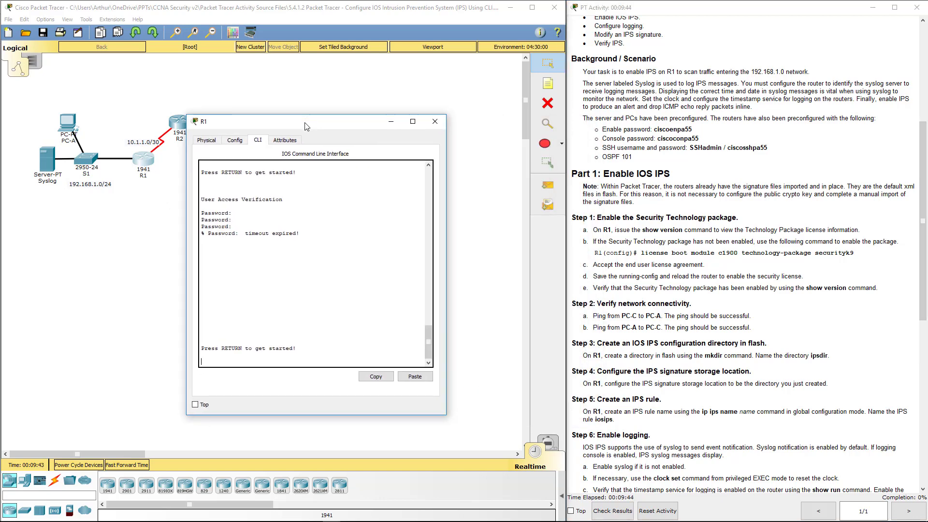
{"action": "key", "text": "Return"}
{"action": "key", "text": "Return"}
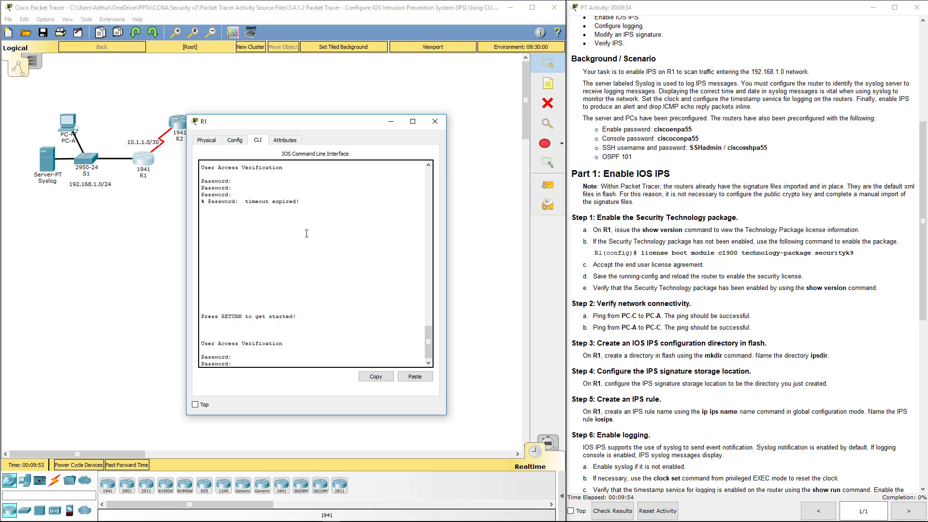
{"action": "key", "text": "Return"}
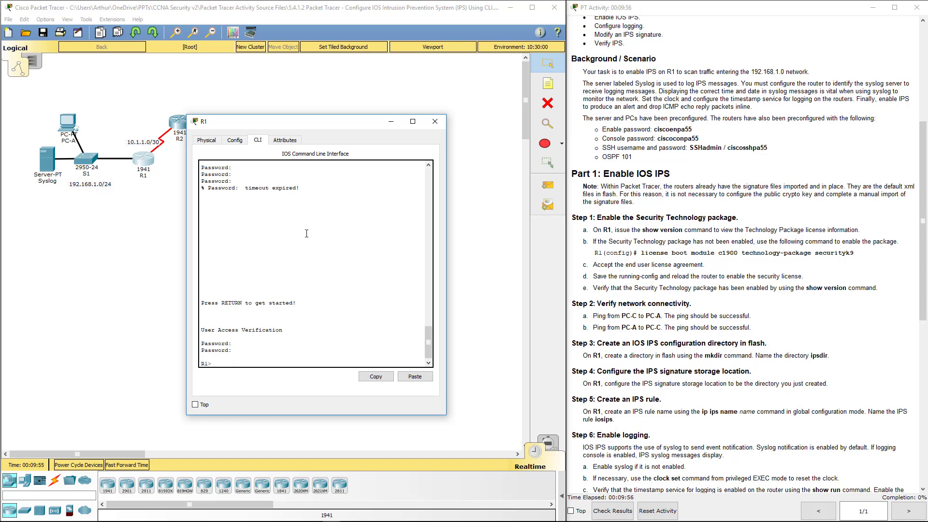
{"action": "type", "text": "en"}
{"action": "key", "text": "Return"}
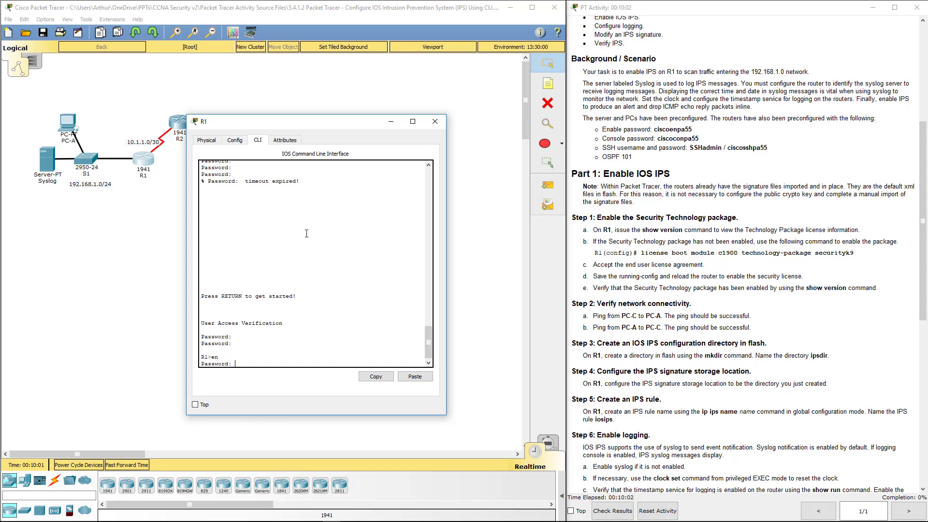
{"action": "key", "text": "Return"}
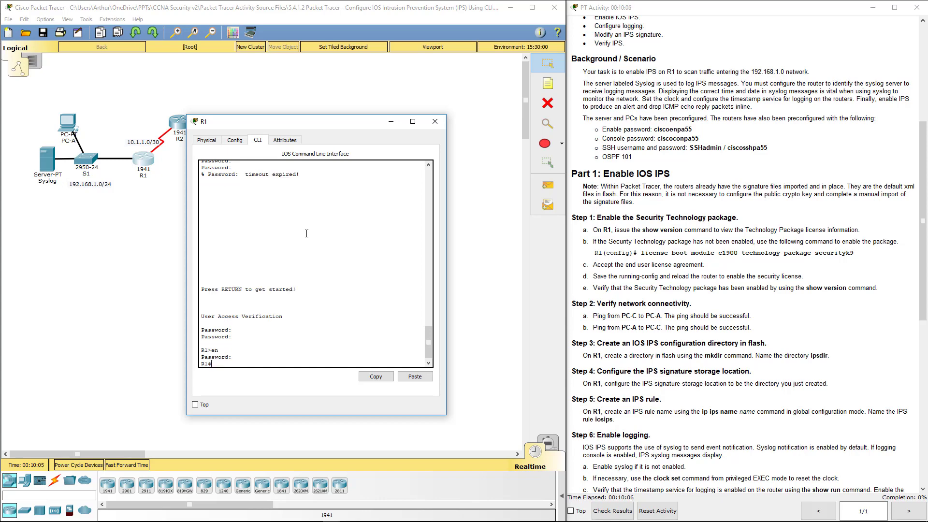
Run show version and page to the license info showing the security package disabled.
{"action": "type", "text": "show v"}
{"action": "key", "text": "Return"}
{"action": "key", "text": "space"}
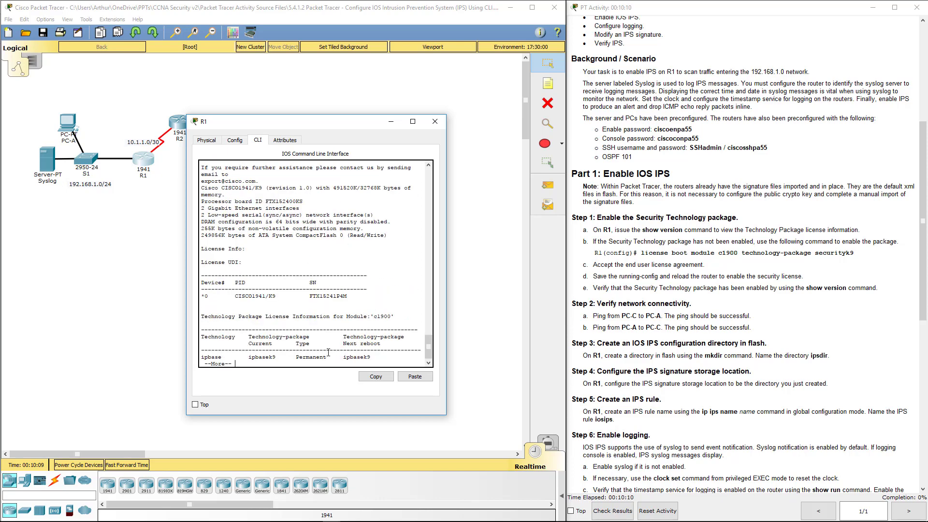
{"action": "left_click_drag", "start_coordinate": [446, 414], "coordinate": [506, 474]}
{"action": "left_click_drag", "start_coordinate": [356, 121], "coordinate": [320, 76]}
{"action": "key", "text": "space"}
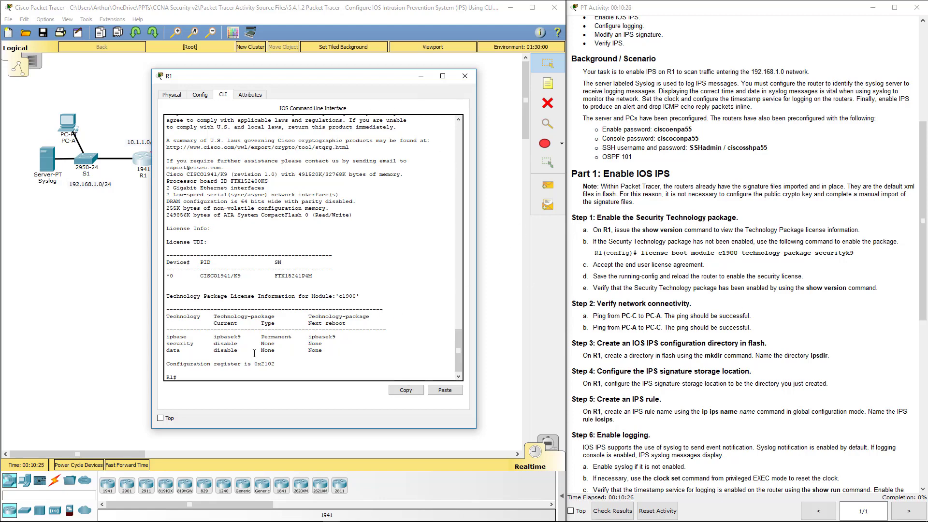
Enter global configuration mode on R1 and check the license command in the instructions.
{"action": "type", "text": "nf t"}
{"action": "key", "text": "Return"}
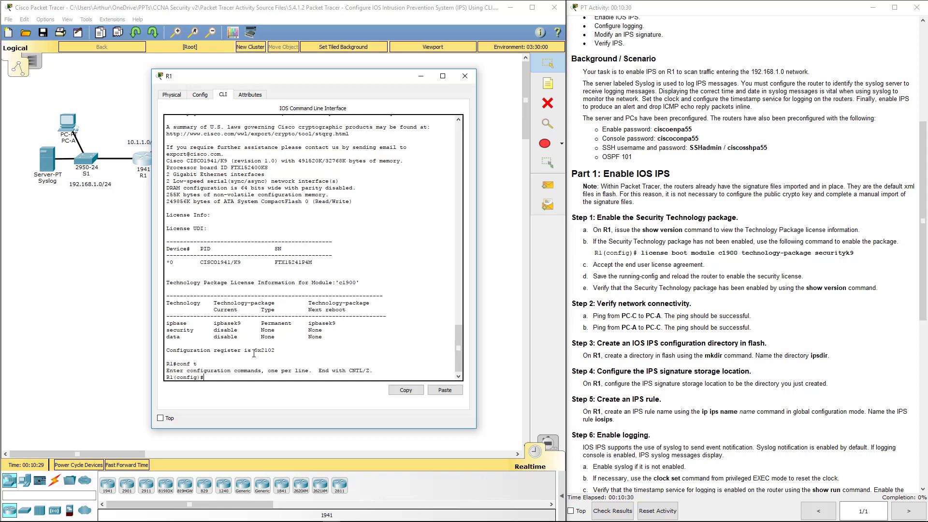
{"action": "left_click", "coordinate": [641, 255]}
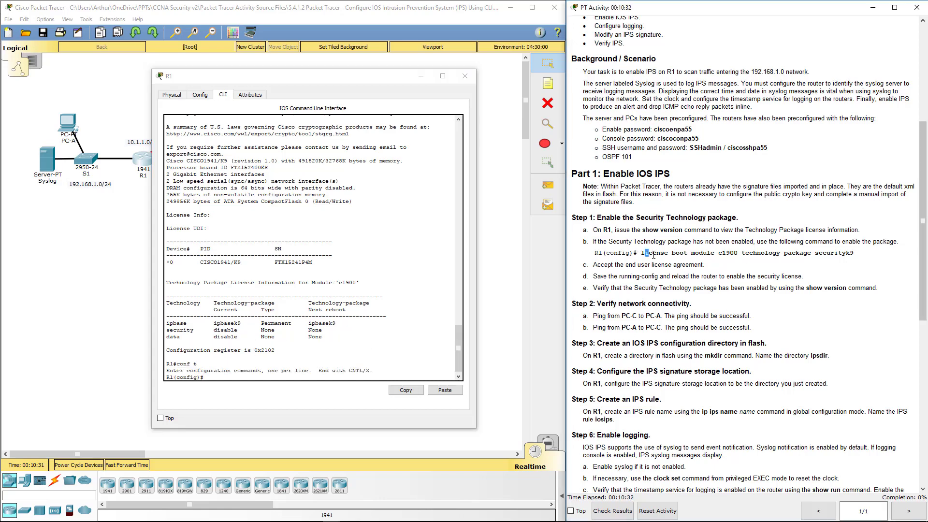
{"action": "left_click", "coordinate": [281, 340]}
Enter 'license boot module c1900 technology-package securityk9' to enable the security package.
{"action": "type", "text": "lic"}
{"action": "key", "text": "Tab"}
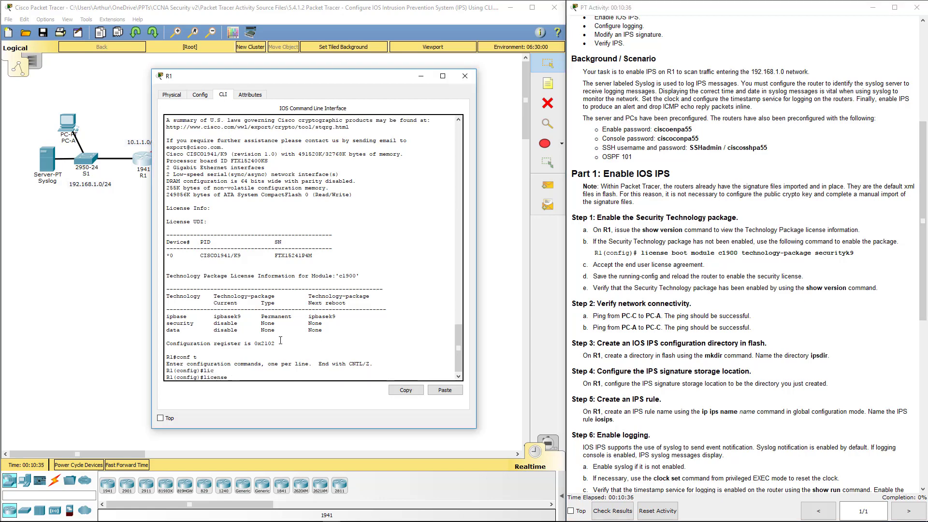
{"action": "type", "text": "bo"}
{"action": "key", "text": "Tab"}
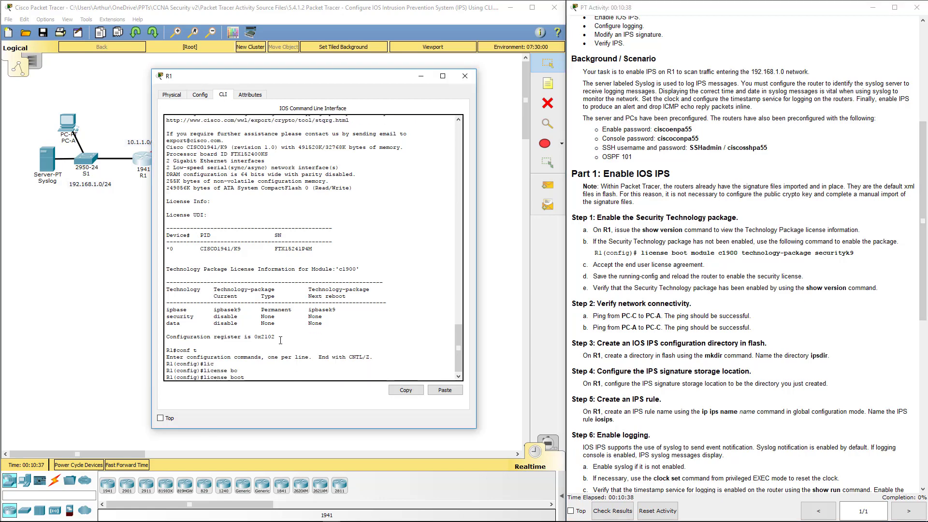
{"action": "type", "text": "mo"}
{"action": "key", "text": "Tab"}
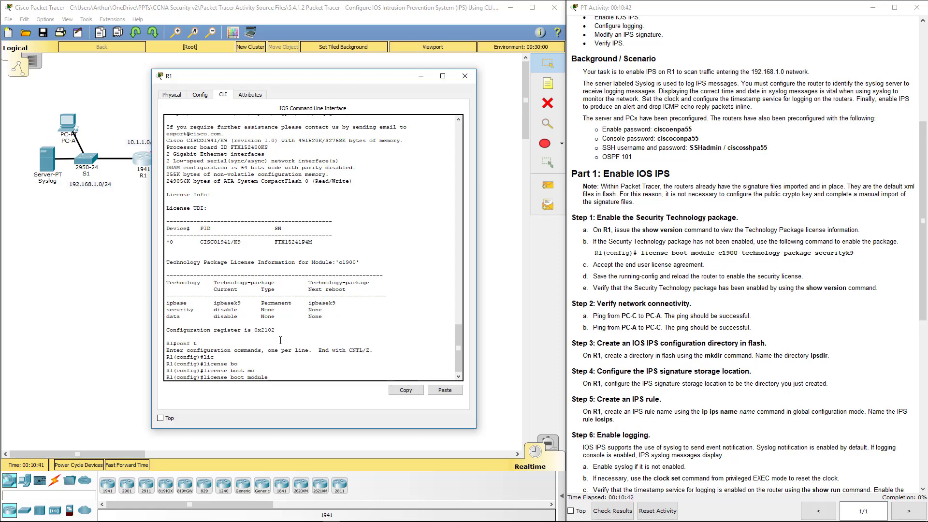
{"action": "type", "text": "c19"}
{"action": "key", "text": "Tab"}
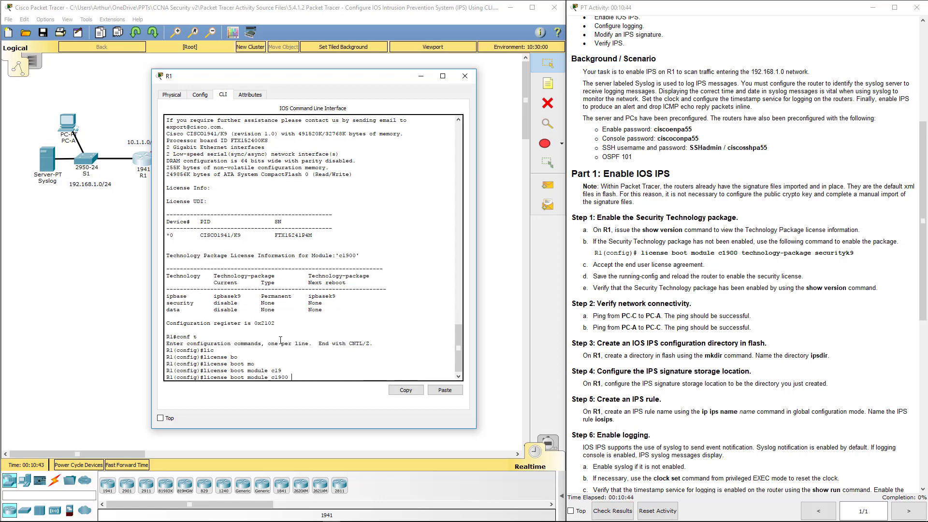
{"action": "type", "text": "tec"}
{"action": "key", "text": "Tab"}
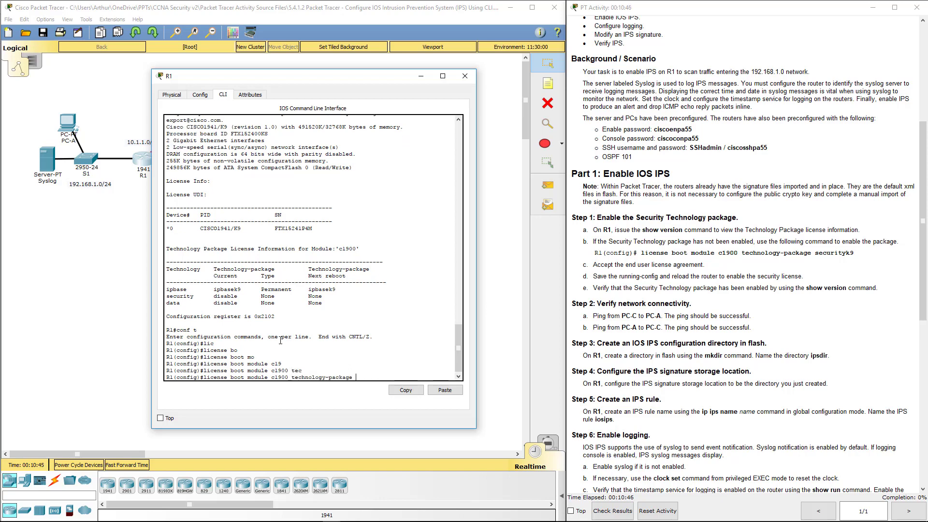
{"action": "type", "text": "sec"}
{"action": "key", "text": "Tab"}
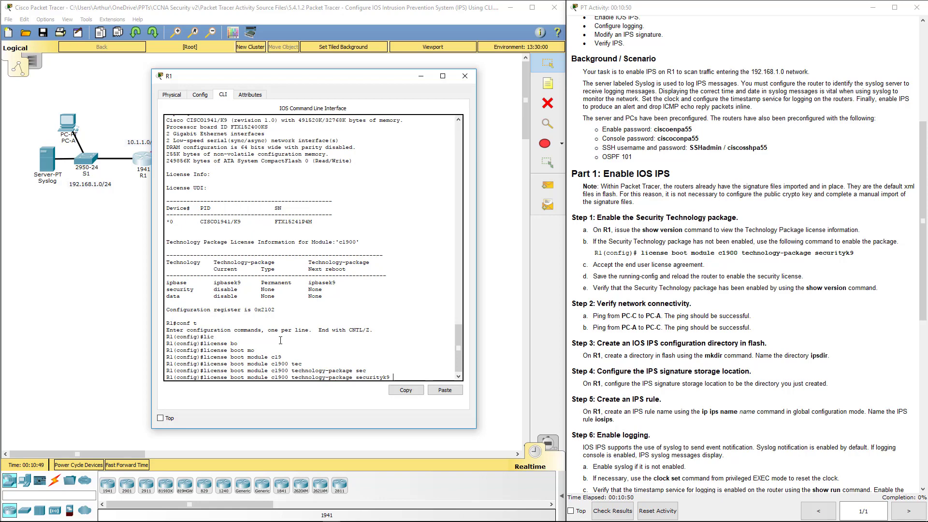
{"action": "key", "text": "Return"}
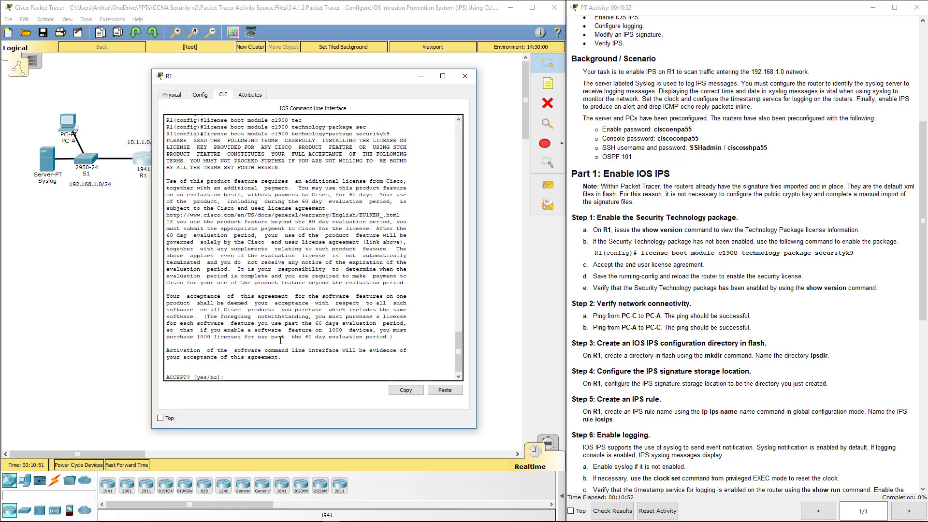
Accept the license agreement with y, exit configuration mode, and enter copy run start.
{"action": "type", "text": "y"}
{"action": "key", "text": "Return"}
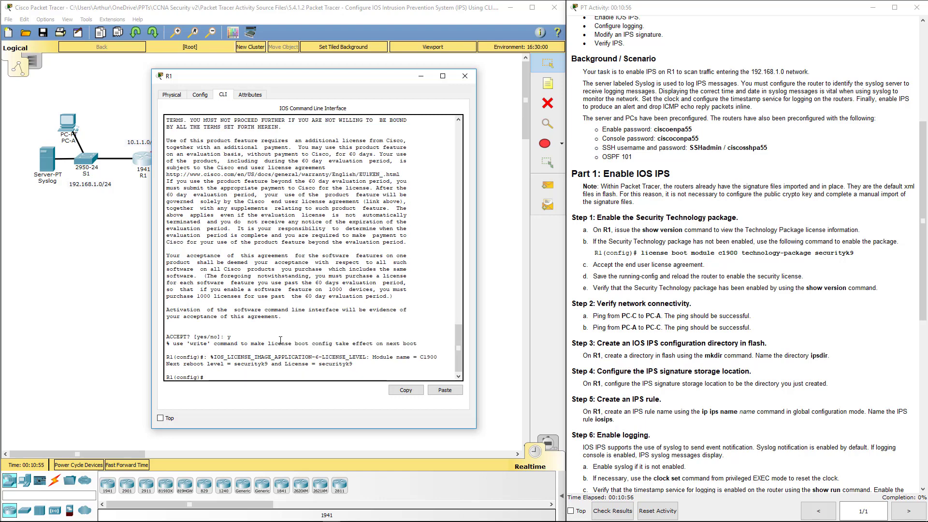
{"action": "type", "text": "end"}
{"action": "key", "text": "BackSpace"}
{"action": "key", "text": "BackSpace"}
{"action": "key", "text": "BackSpace"}
{"action": "type", "text": "exit"}
{"action": "key", "text": "Return"}
{"action": "key", "text": "Return"}
{"action": "key", "text": "Return"}
{"action": "type", "text": "copy run start"}
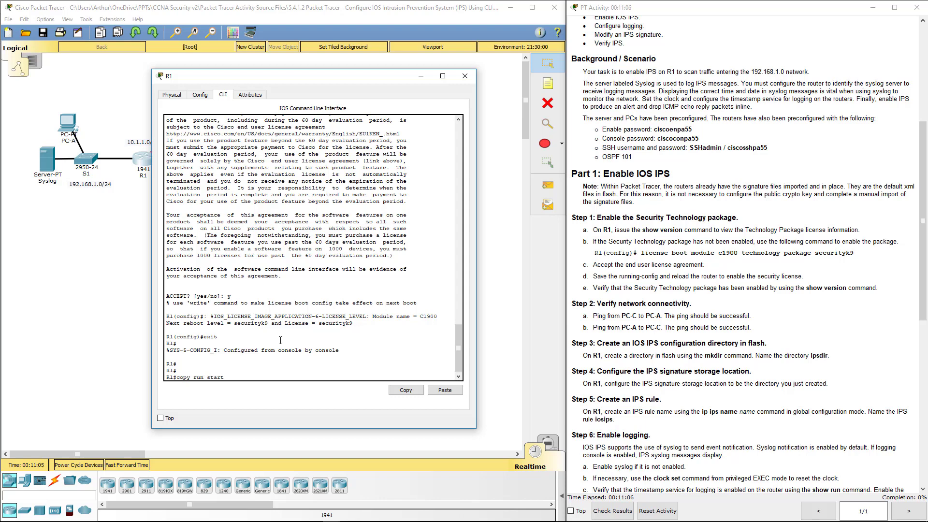
Save R1's running configuration to startup-config.
{"action": "key", "text": "Return"}
{"action": "key", "text": "Return"}
{"action": "key", "text": "Return"}
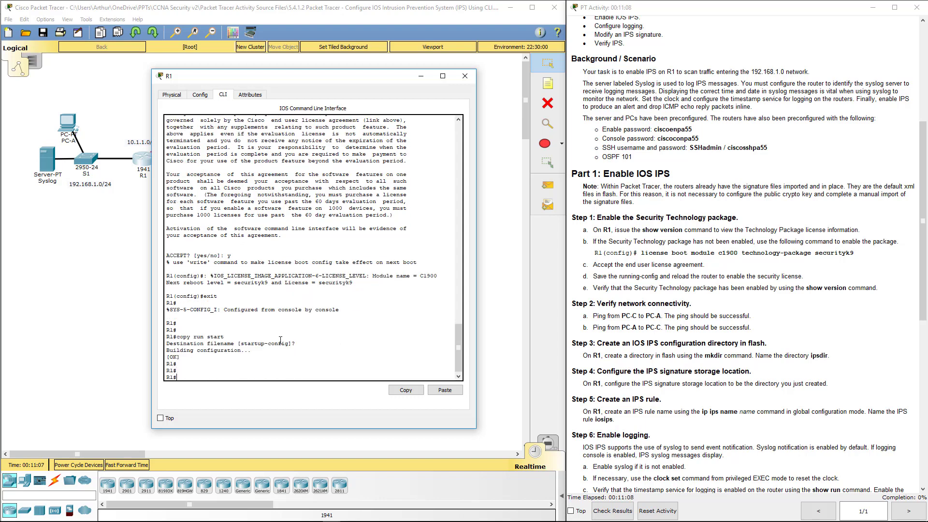
{"action": "type", "text": "show version"}
{"action": "key", "text": "Return"}
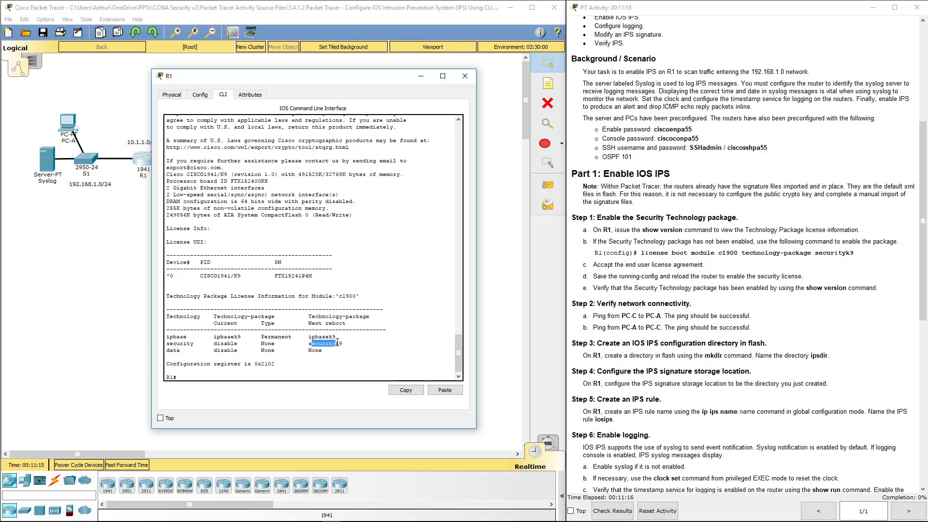
Confirm in show version that securityk9 is set for next reboot, then reload R1.
{"action": "left_click_drag", "start_coordinate": [305, 323], "coordinate": [360, 322]}
{"action": "left_click", "coordinate": [359, 321]}
{"action": "double_click", "coordinate": [325, 344]}
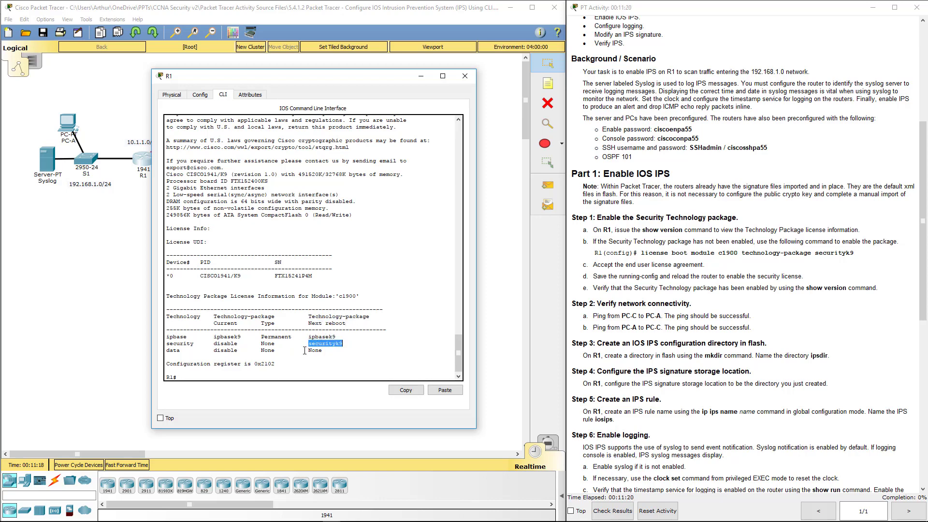
{"action": "left_click", "coordinate": [269, 363]}
{"action": "type", "text": "reload"}
{"action": "key", "text": "Return"}
{"action": "key", "text": "Return"}
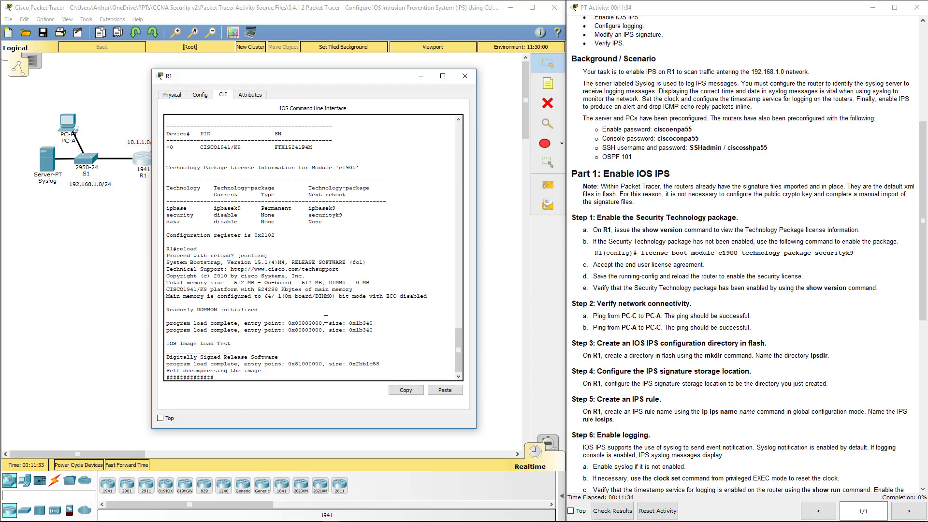
Review the verification step and its show version command in the instructions.
{"action": "left_click", "coordinate": [597, 288]}
{"action": "left_click_drag", "start_coordinate": [596, 288], "coordinate": [872, 288]}
{"action": "left_click", "coordinate": [861, 286]}
{"action": "left_click_drag", "start_coordinate": [801, 289], "coordinate": [840, 285]}
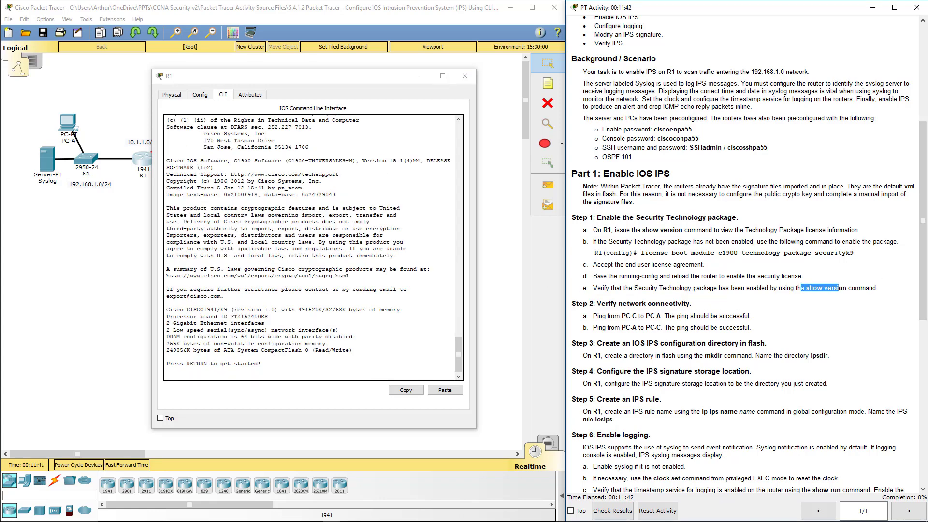
Log back in to R1's console after the reload and enter privileged mode.
{"action": "left_click", "coordinate": [297, 333]}
{"action": "key", "text": "Return"}
{"action": "key", "text": "Return"}
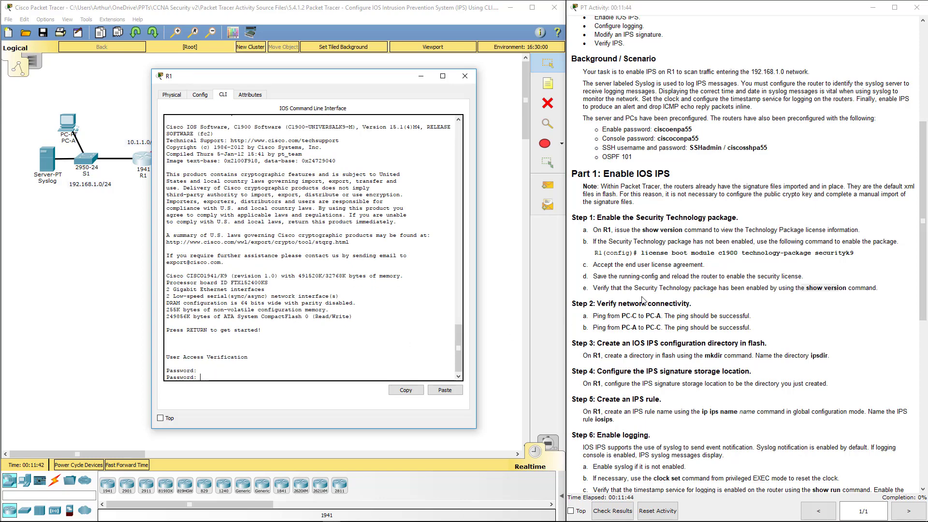
{"action": "scroll", "coordinate": [667, 278], "scroll_direction": "up", "scroll_amount": 3}
{"action": "scroll", "coordinate": [666, 278], "scroll_direction": "up", "scroll_amount": 2}
{"action": "scroll", "coordinate": [662, 278], "scroll_direction": "down", "scroll_amount": 8}
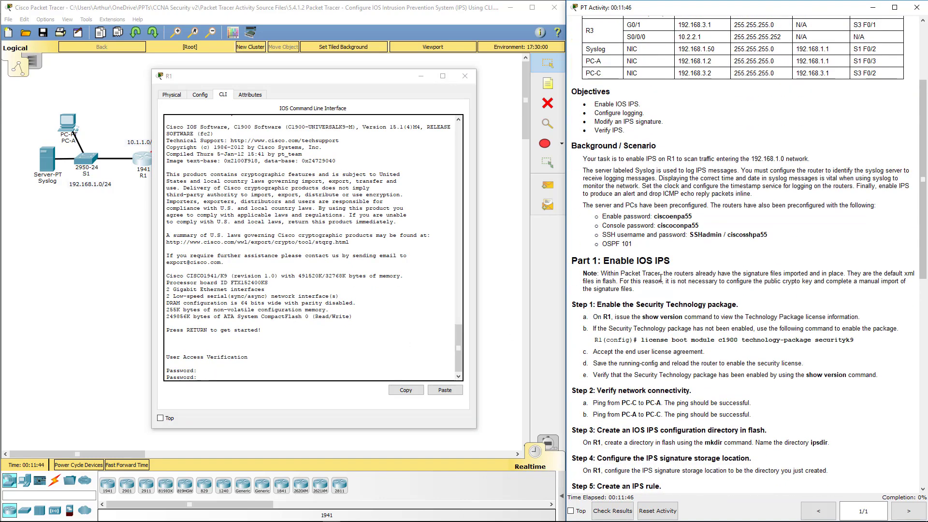
{"action": "left_click", "coordinate": [215, 371]}
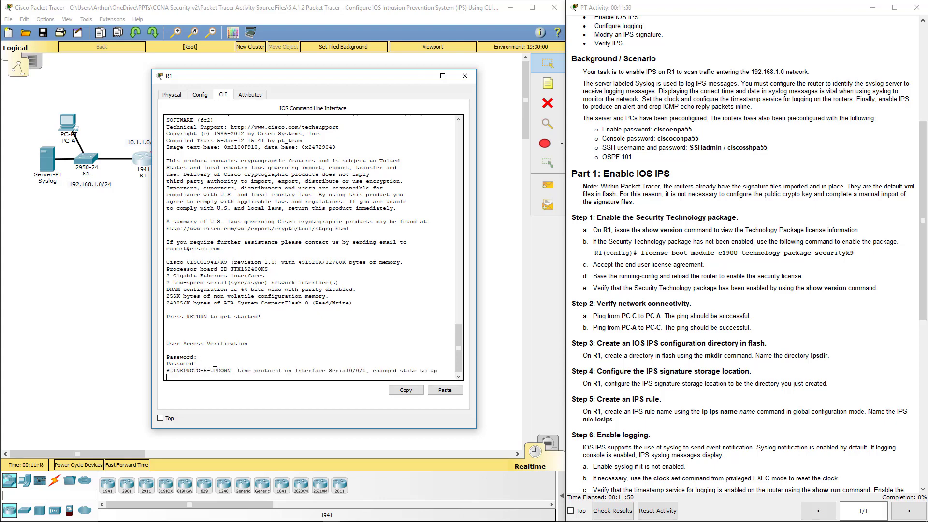
{"action": "key", "text": "Return"}
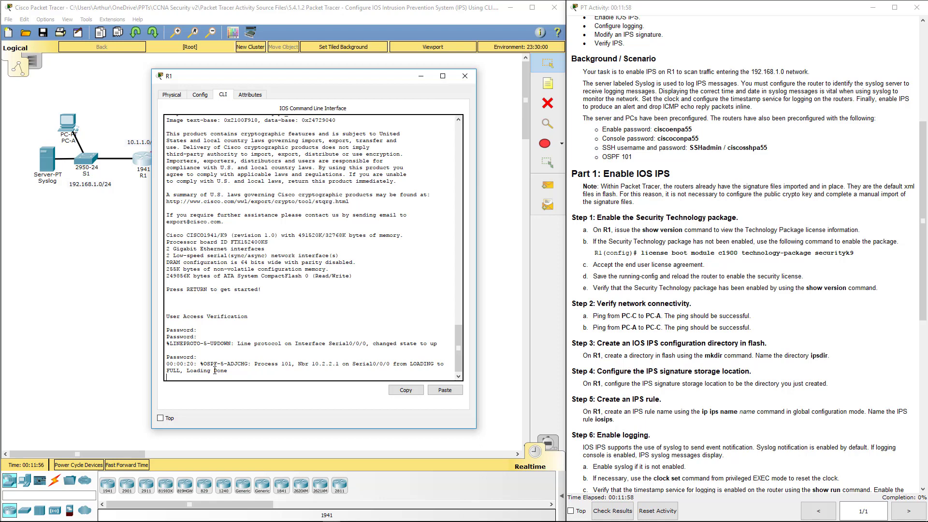
{"action": "key", "text": "Return"}
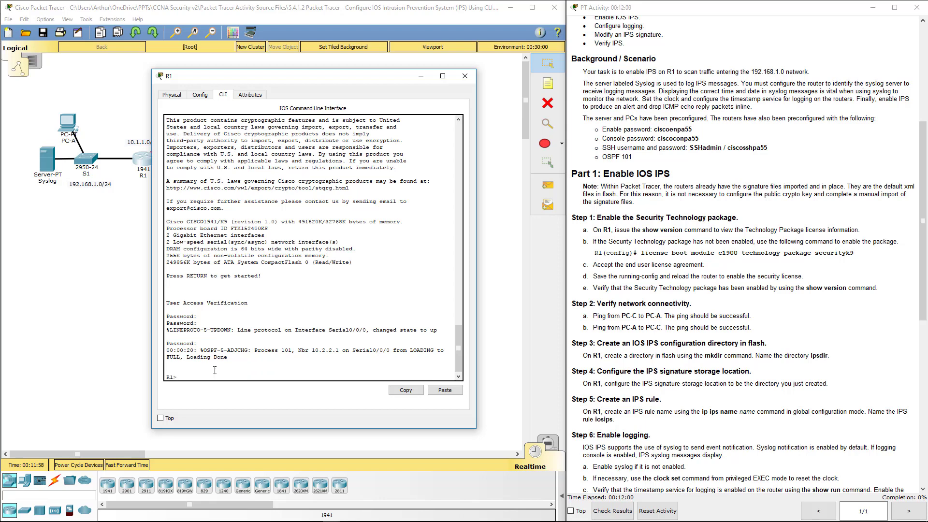
{"action": "type", "text": "en"}
{"action": "key", "text": "Return"}
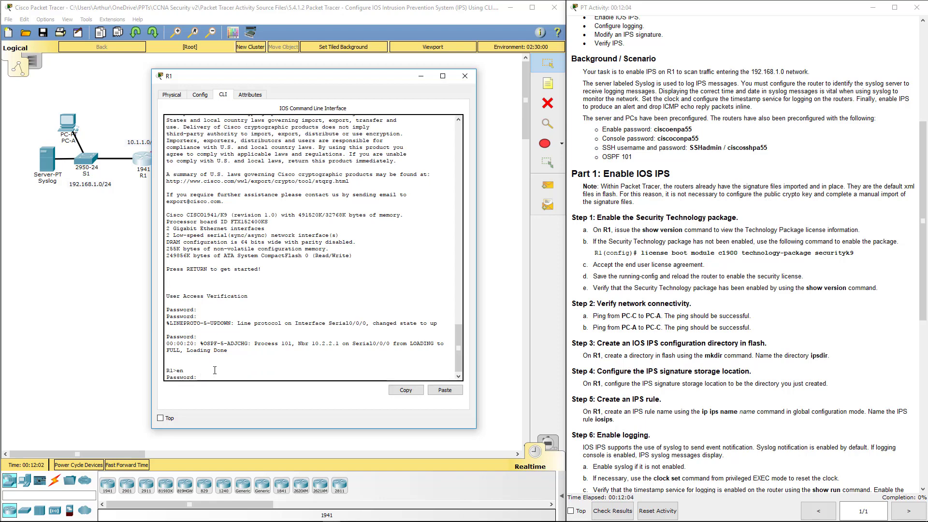
{"action": "key", "text": "Return"}
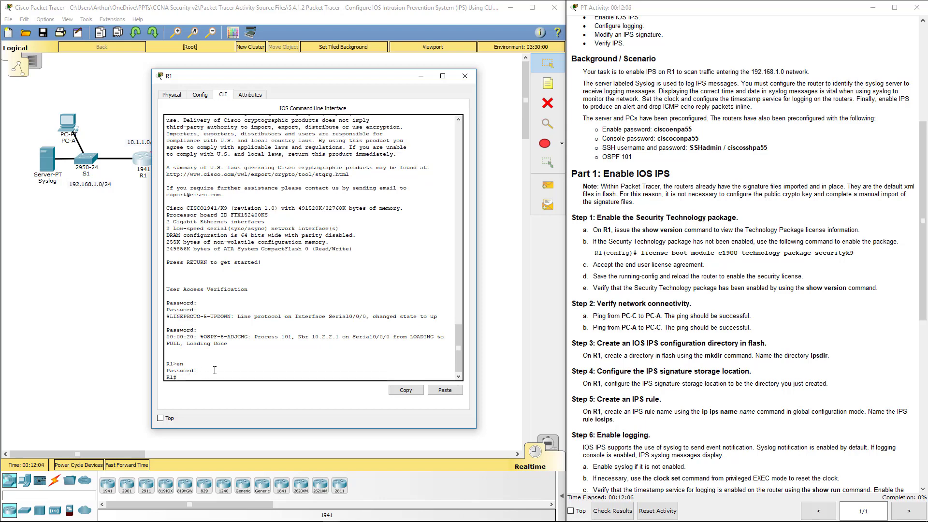
Run show version and confirm securityk9 now has an Evaluation license.
{"action": "type", "text": "show v"}
{"action": "key", "text": "Tab"}
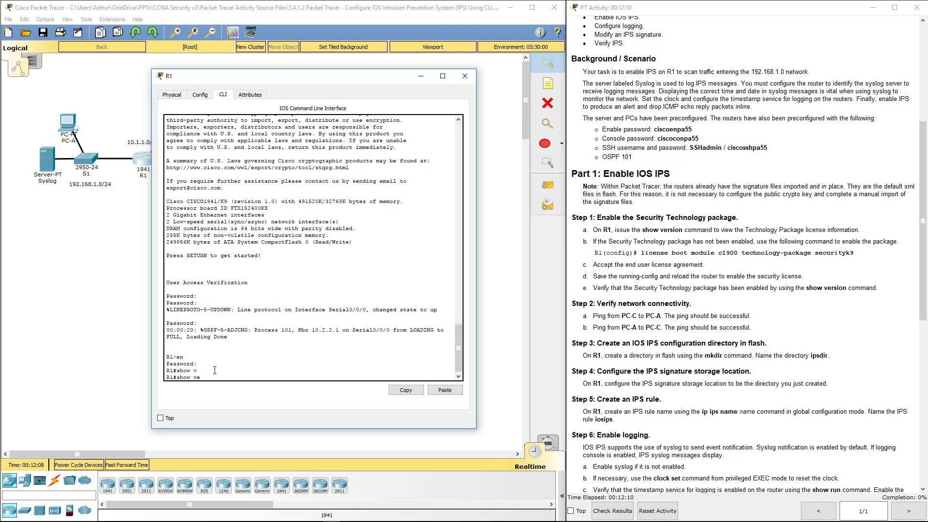
{"action": "type", "text": "e"}
{"action": "key", "text": "Tab"}
{"action": "key", "text": "Return"}
{"action": "key", "text": "space"}
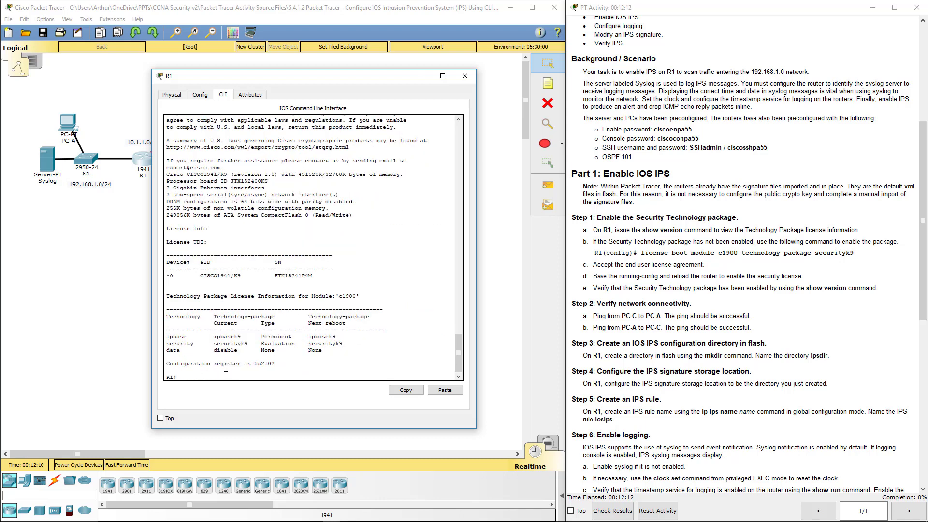
{"action": "double_click", "coordinate": [187, 345]}
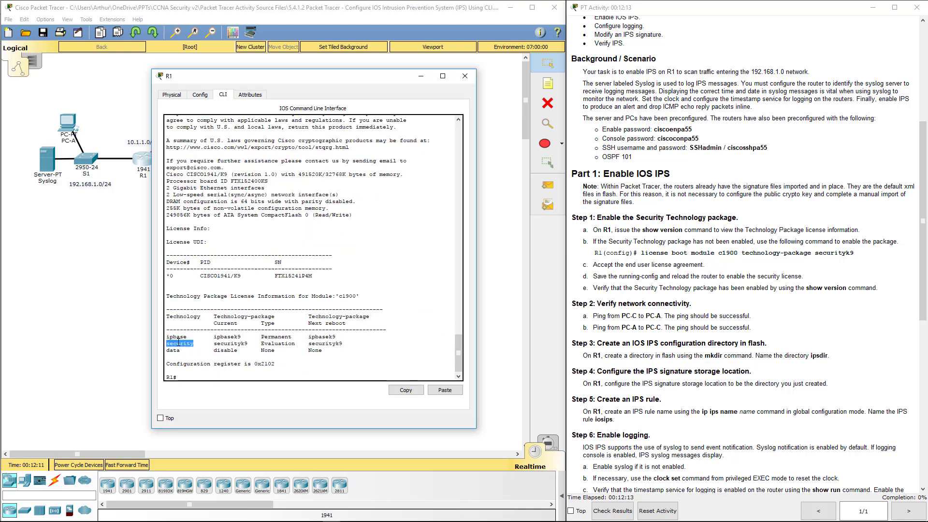
{"action": "double_click", "coordinate": [226, 337]}
{"action": "double_click", "coordinate": [216, 344]}
{"action": "left_click", "coordinate": [272, 331]}
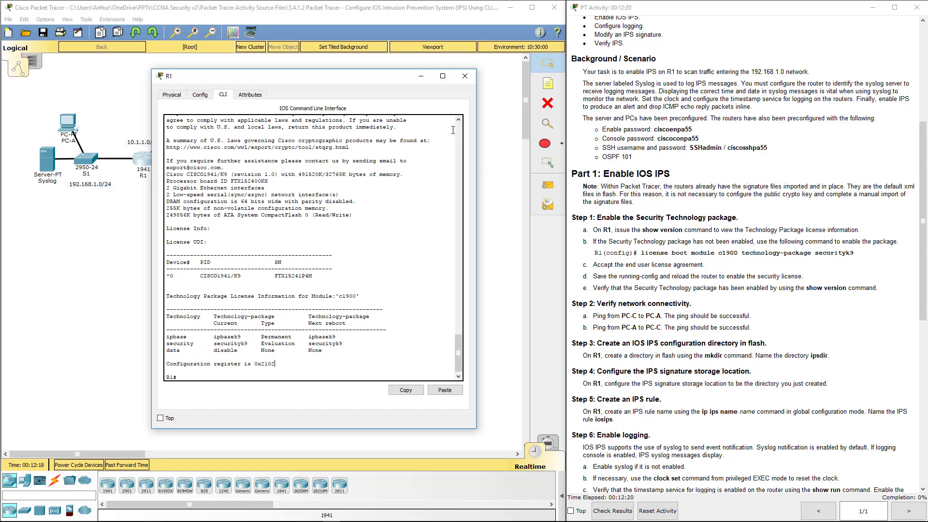
Close R1 and ping 192.168.1.2 from PC-C's Command Prompt, getting 3 of 4 replies.
{"action": "left_click", "coordinate": [465, 76]}
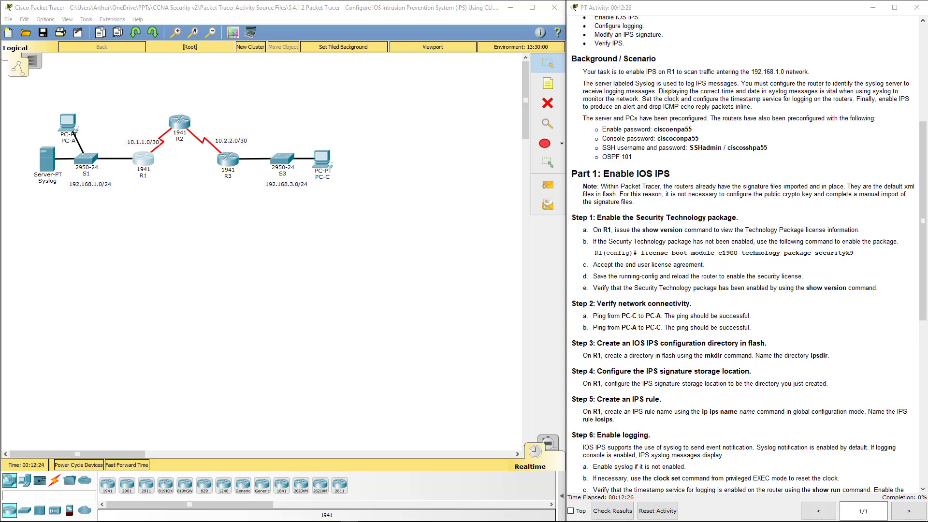
{"action": "left_click", "coordinate": [319, 165]}
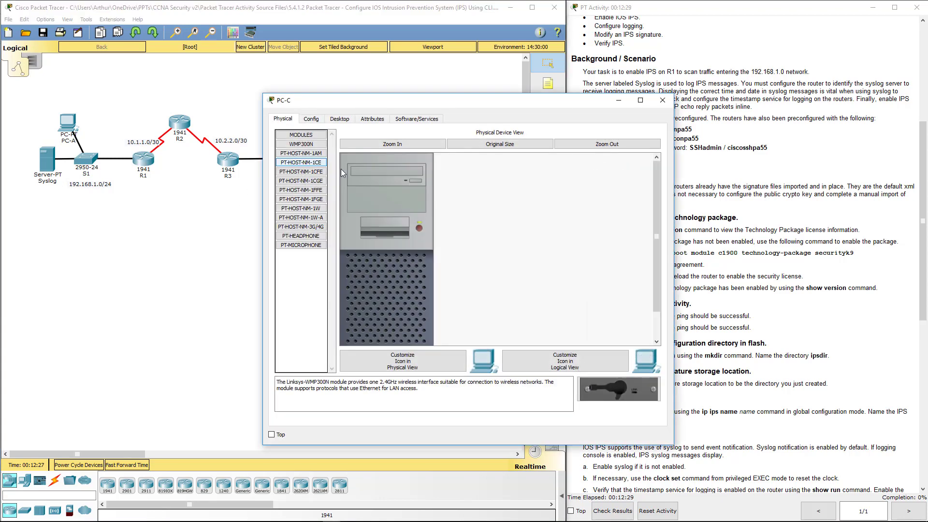
{"action": "left_click", "coordinate": [339, 120]}
{"action": "left_click", "coordinate": [537, 166]}
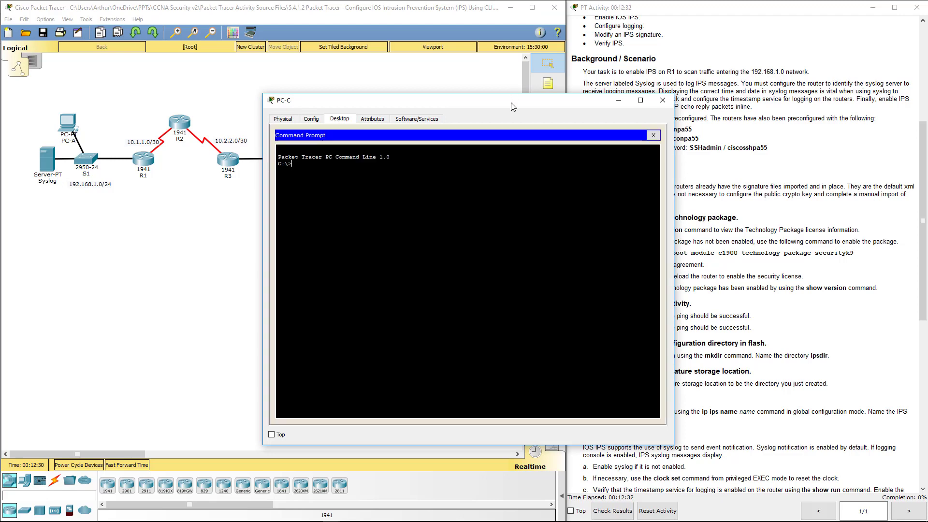
{"action": "left_click_drag", "start_coordinate": [513, 106], "coordinate": [397, 191]}
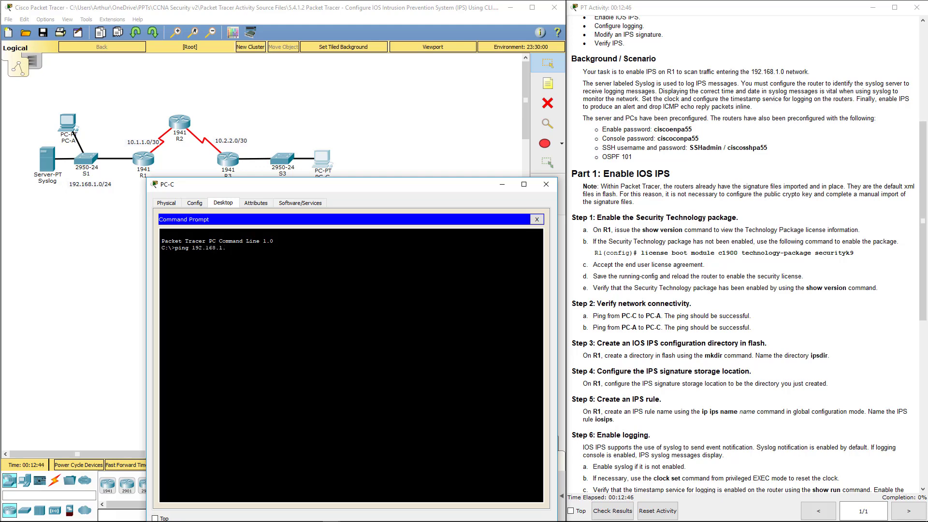
{"action": "key", "text": "Return"}
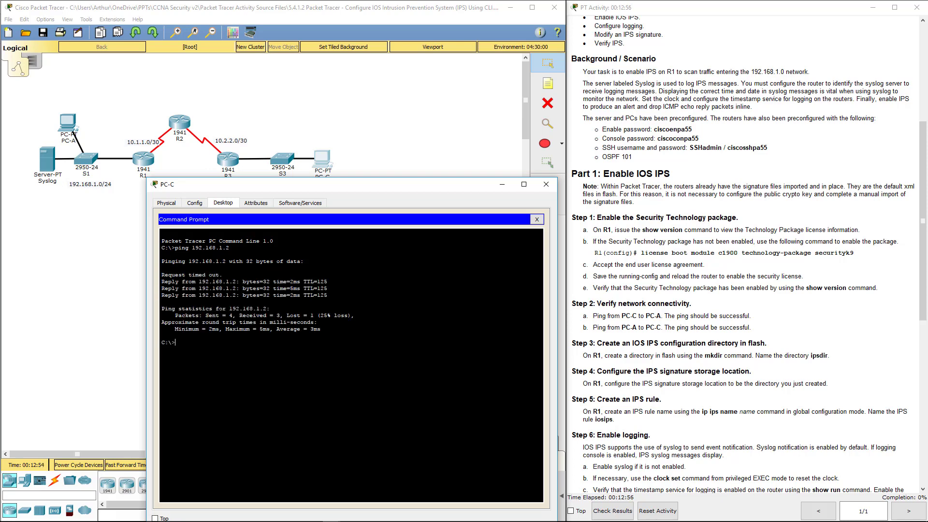
Close PC-C, ping 192.168.3.2 from PC-A's Command Prompt with all 4 replies, then close PC-A.
{"action": "left_click", "coordinate": [547, 184]}
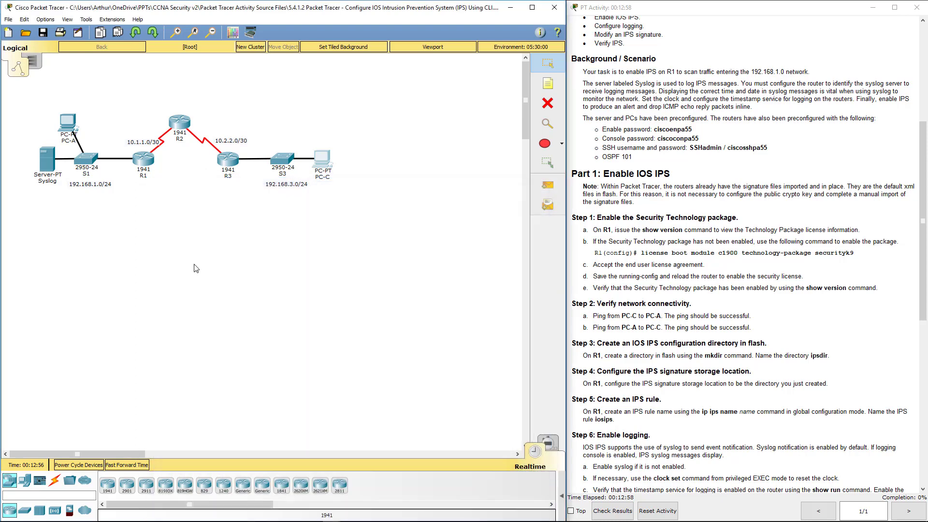
{"action": "left_click", "coordinate": [67, 121]}
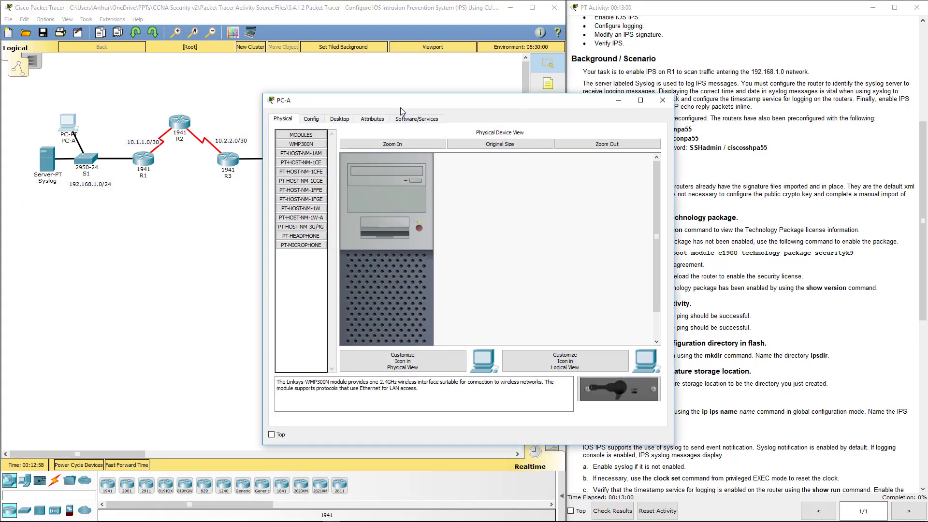
{"action": "left_click", "coordinate": [340, 119]}
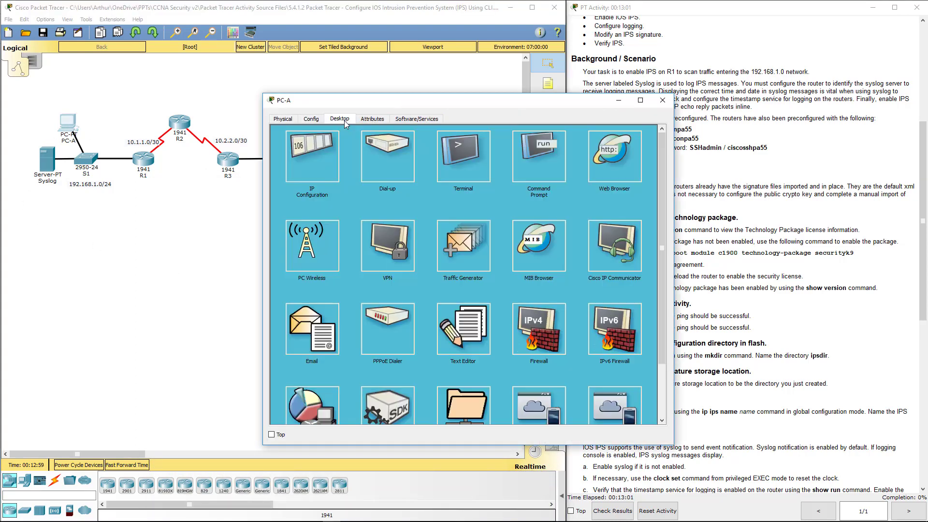
{"action": "left_click", "coordinate": [550, 167]}
{"action": "type", "text": "ping 192.16"}
{"action": "type", "text": "8."}
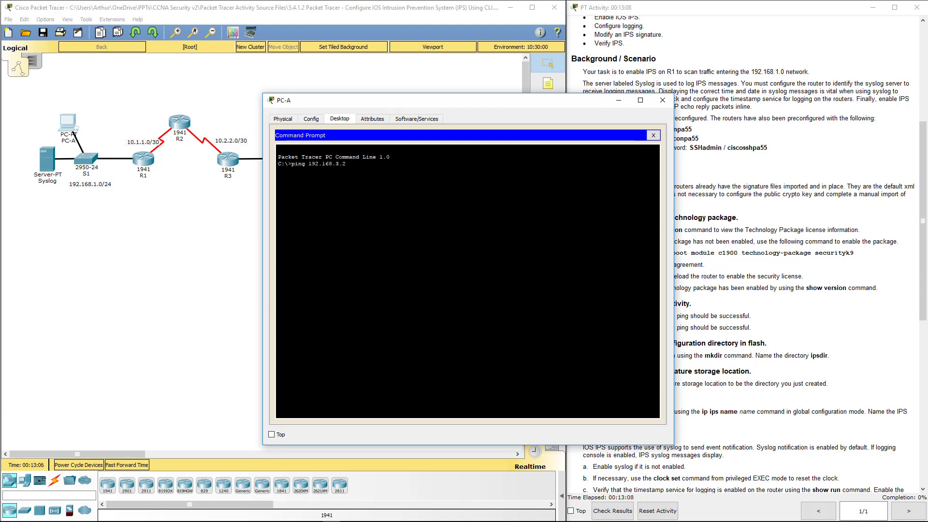
{"action": "type", "text": "3.2"}
{"action": "key", "text": "Return"}
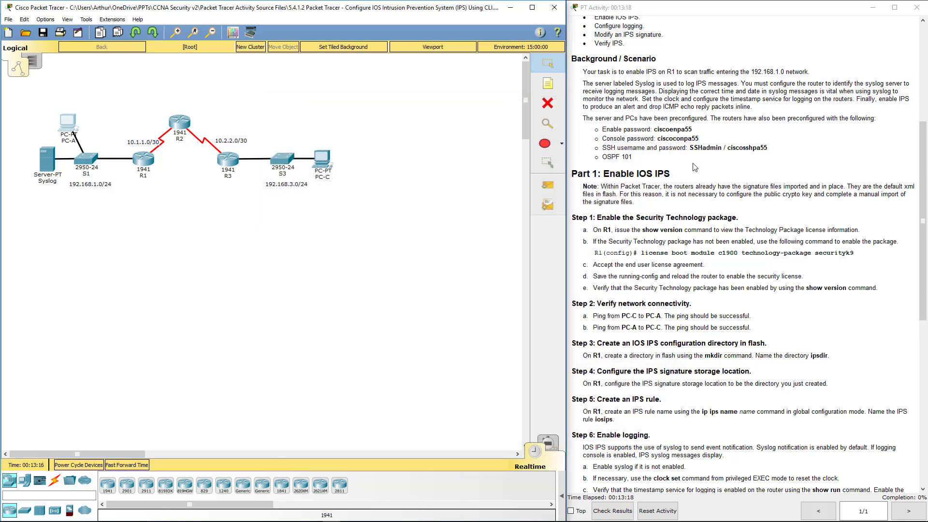
{"action": "left_click", "coordinate": [663, 100]}
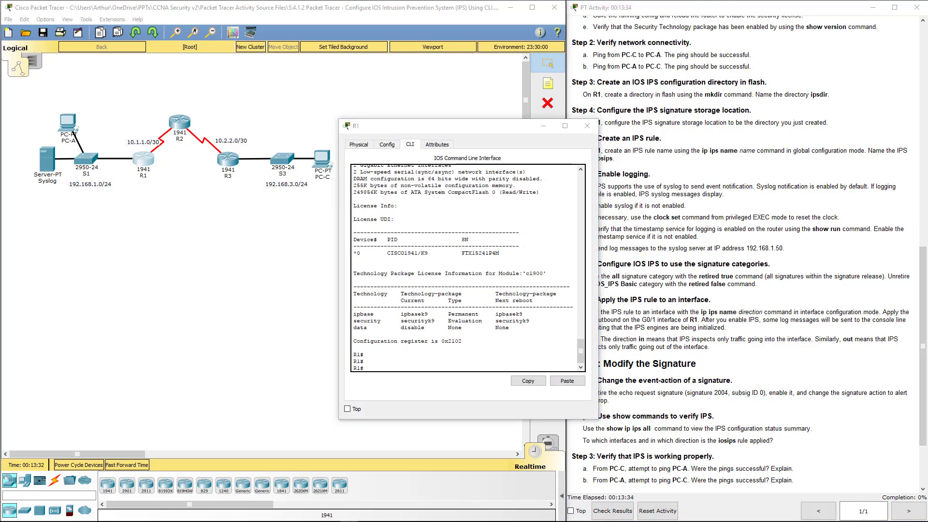
Create the ipsdir directory in R1's flash with mkdir ipsdir, confirming flash:ipsdir.
{"action": "left_click", "coordinate": [382, 369]}
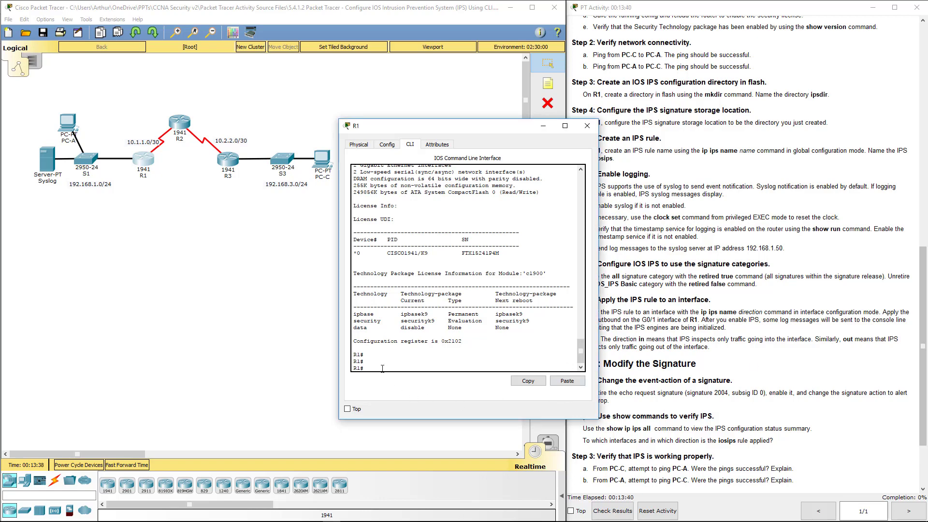
{"action": "type", "text": "mkdir ipsdir"}
{"action": "key", "text": "BackSpace"}
{"action": "key", "text": "BackSpace"}
{"action": "key", "text": "BackSpace"}
{"action": "type", "text": "sdir"}
{"action": "left_click_drag", "start_coordinate": [488, 131], "coordinate": [424, 149]}
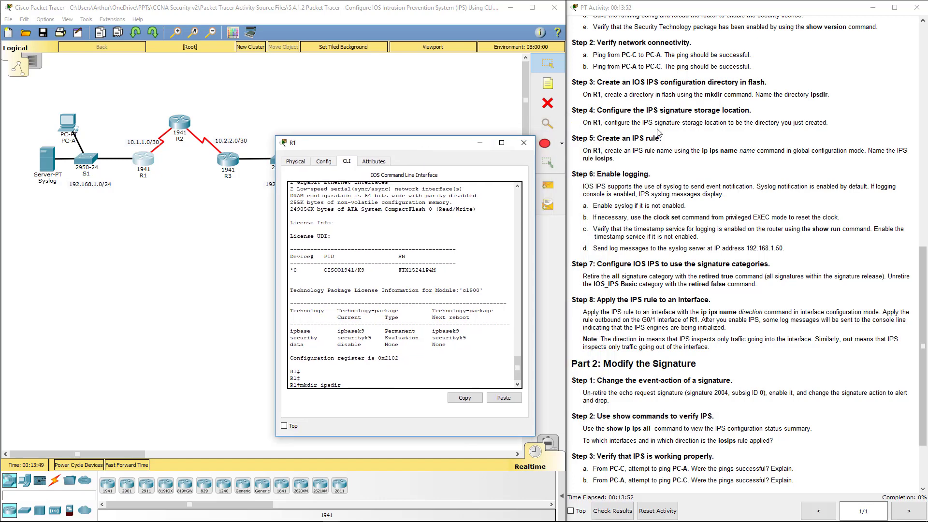
{"action": "double_click", "coordinate": [819, 94]}
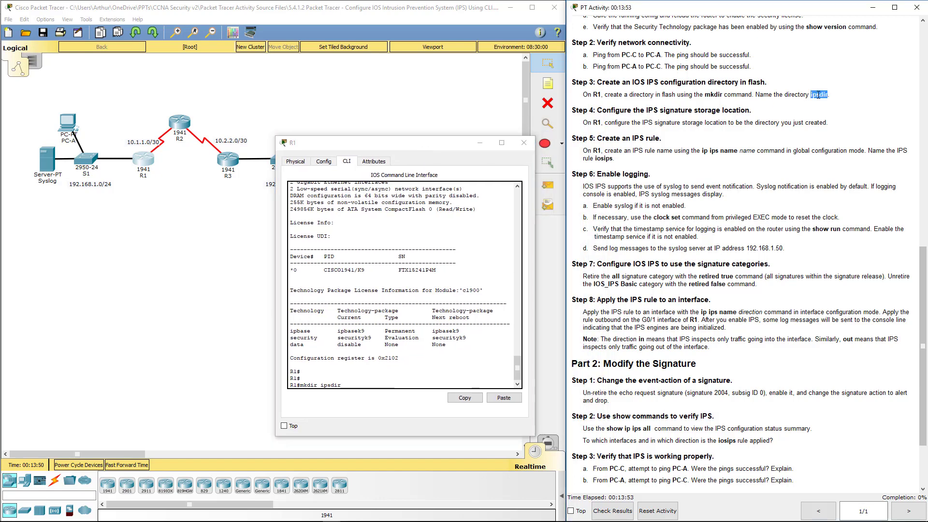
{"action": "left_click", "coordinate": [358, 392]}
{"action": "type", "text": "mkdir ipsdir"}
{"action": "key", "text": "Return"}
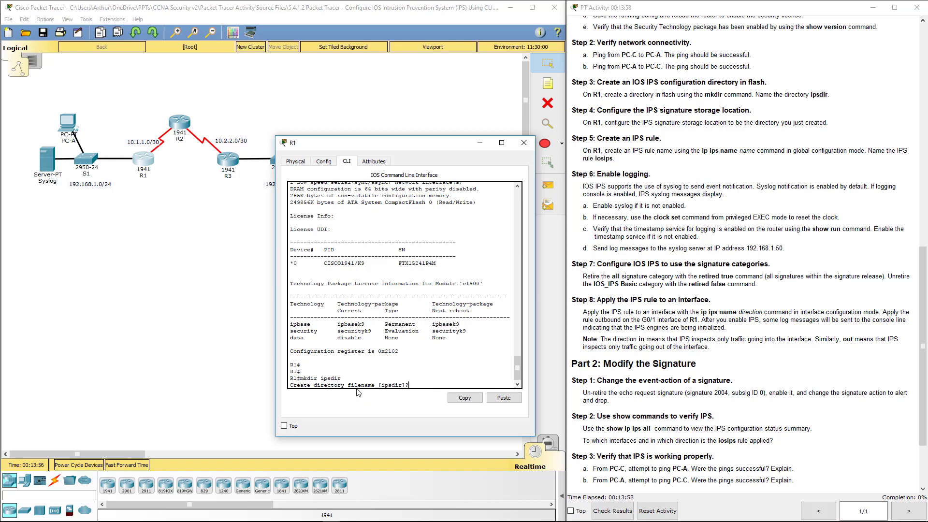
{"action": "key", "text": "Return"}
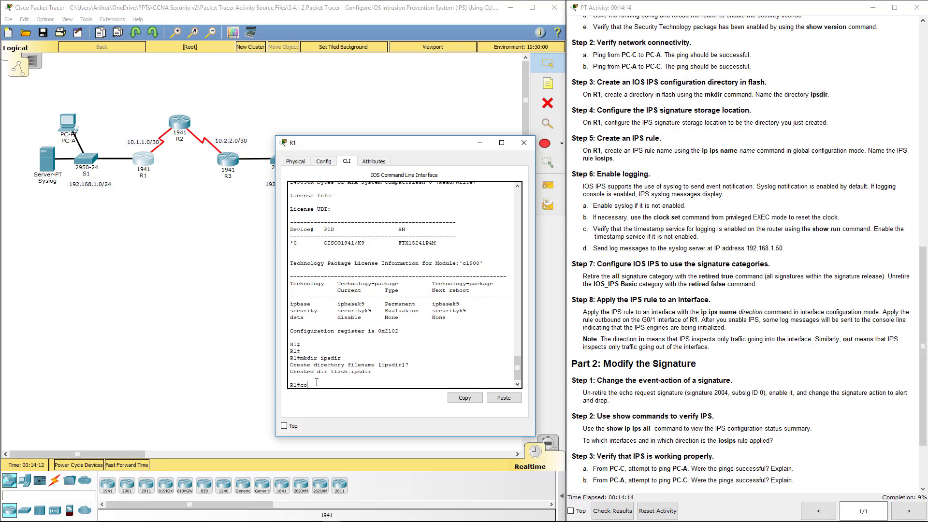
In global configuration, enter 'ip ips config location flash:ipsdir', checking options with ?
{"action": "type", "text": "nfig t"}
{"action": "key", "text": "Return"}
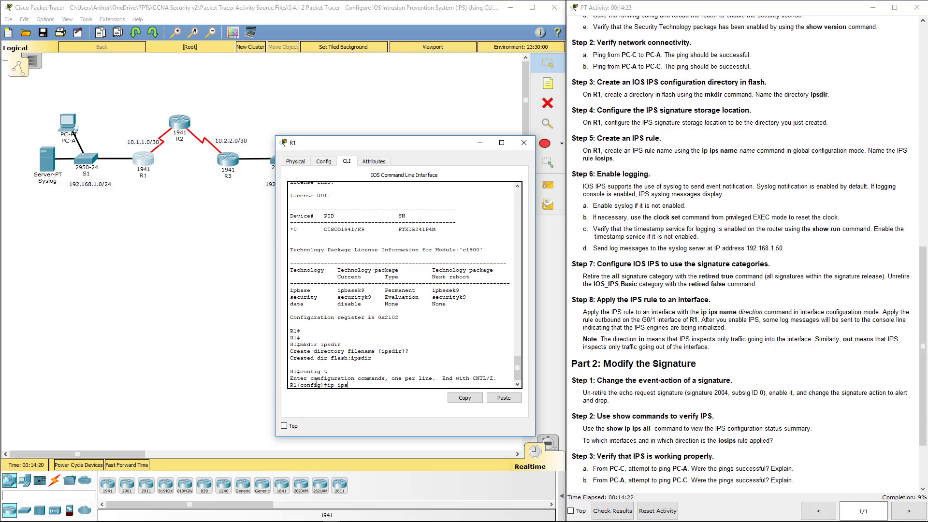
{"action": "type", "text": "ip ips conf"}
{"action": "key", "text": "Tab"}
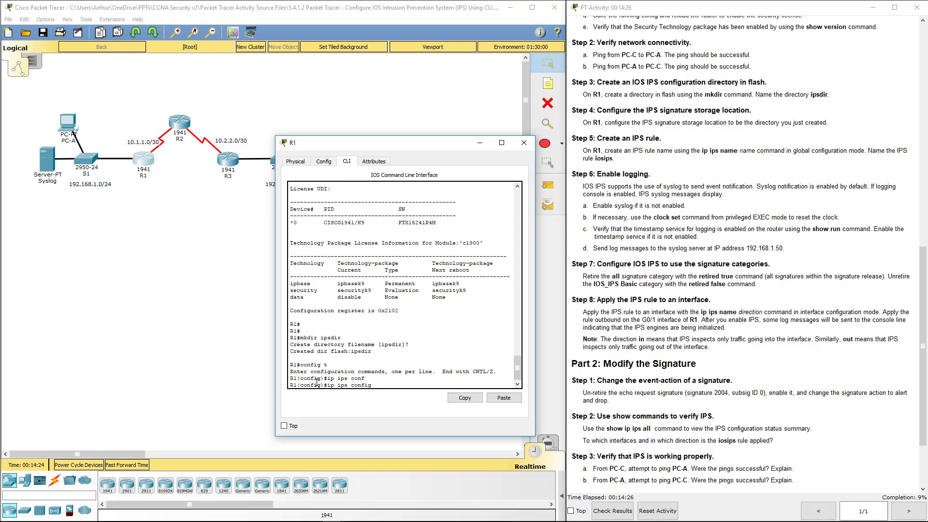
{"action": "type", "text": "?"}
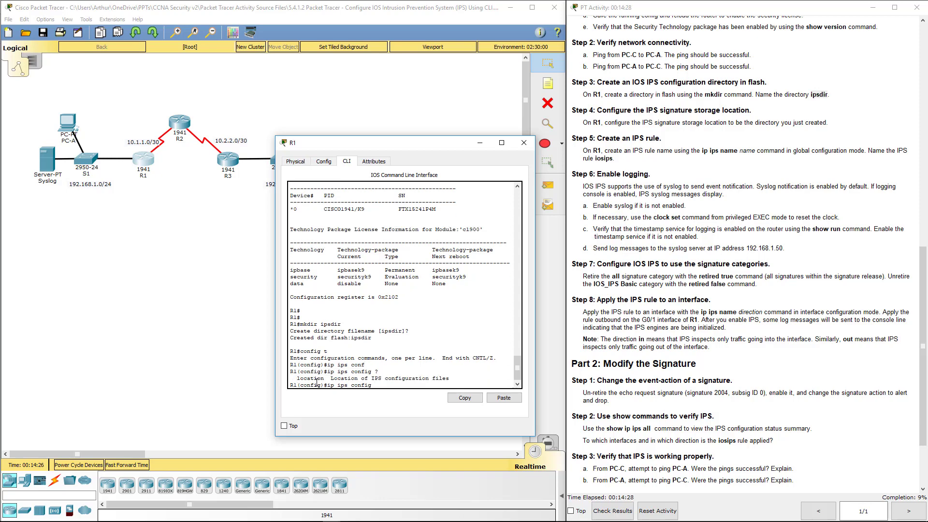
{"action": "left_click_drag", "start_coordinate": [297, 378], "coordinate": [358, 378]}
{"action": "left_click_drag", "start_coordinate": [424, 378], "coordinate": [324, 386]}
{"action": "left_click", "coordinate": [380, 380]}
{"action": "type", "text": "lo"}
{"action": "key", "text": "Tab"}
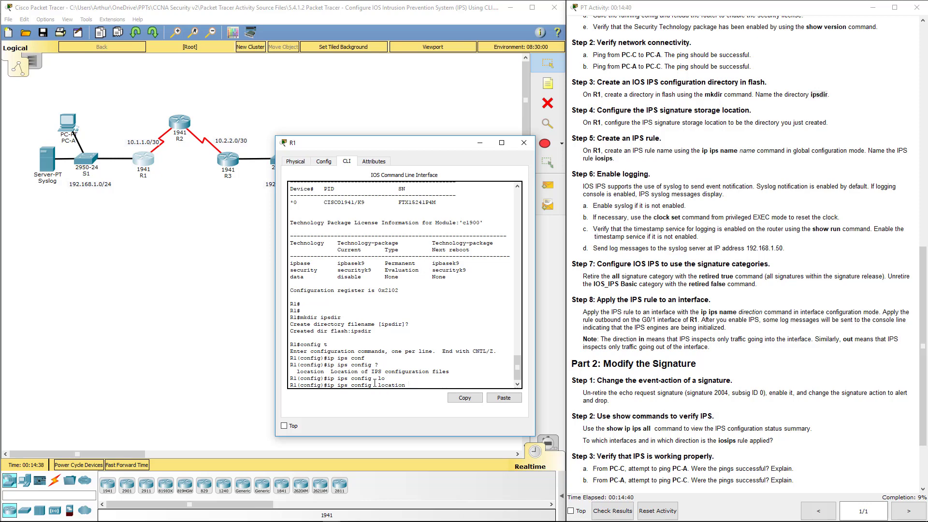
{"action": "type", "text": "?"}
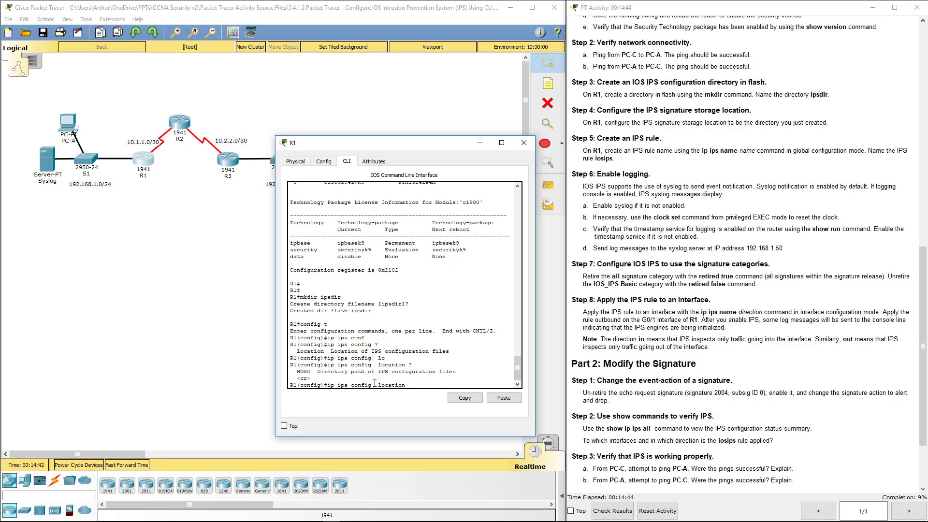
{"action": "type", "text": "flah"}
{"action": "type", "text": "sh"}
{"action": "type", "text": ":ipsdir"}
{"action": "key", "text": "Return"}
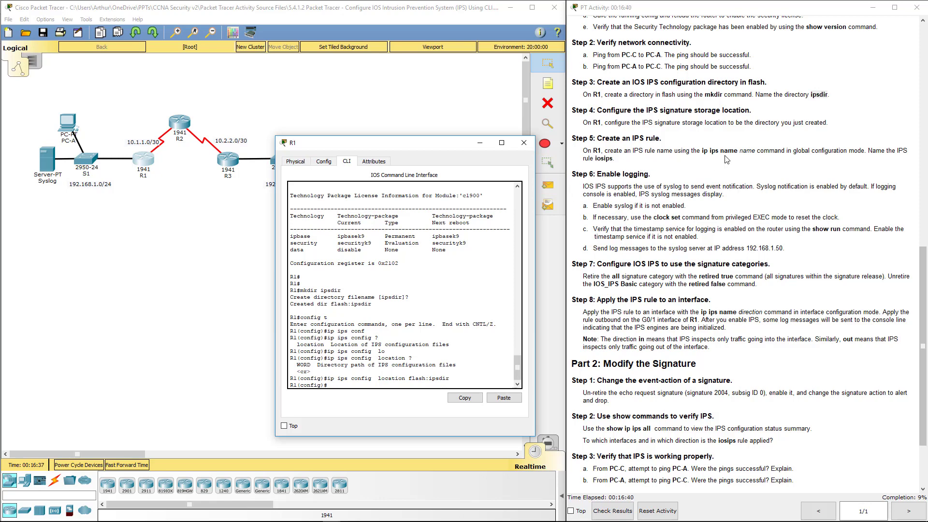
Create the IPS rule named iosips with ip ips name iosips.
{"action": "double_click", "coordinate": [602, 159]}
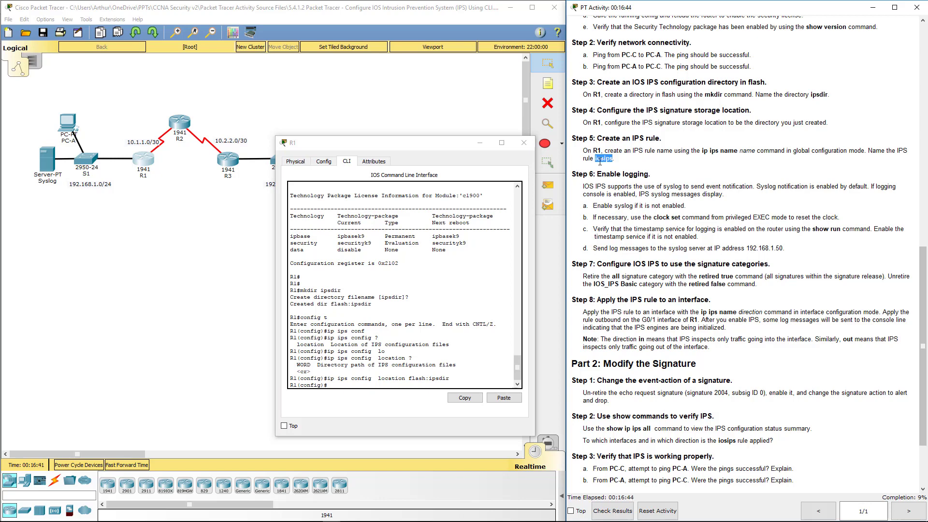
{"action": "left_click_drag", "start_coordinate": [702, 151], "coordinate": [740, 155]}
{"action": "left_click", "coordinate": [741, 155]}
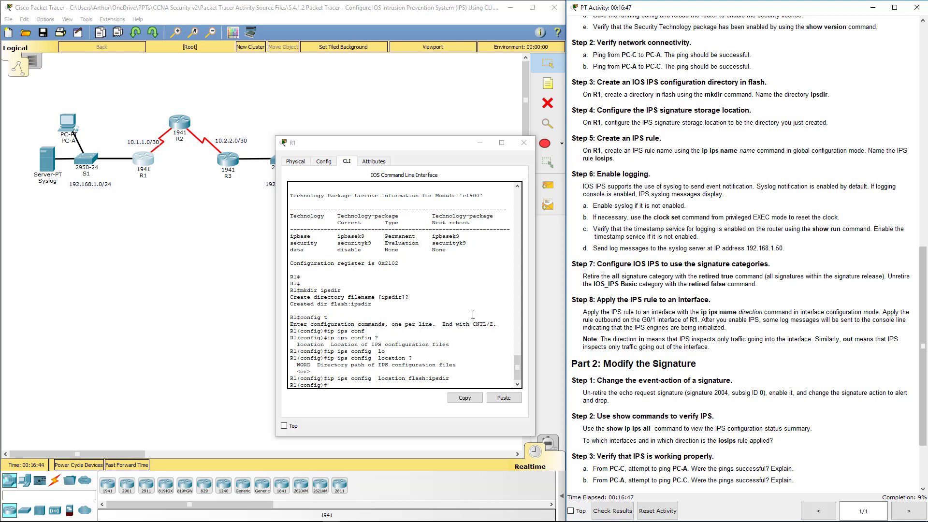
{"action": "left_click", "coordinate": [338, 387]}
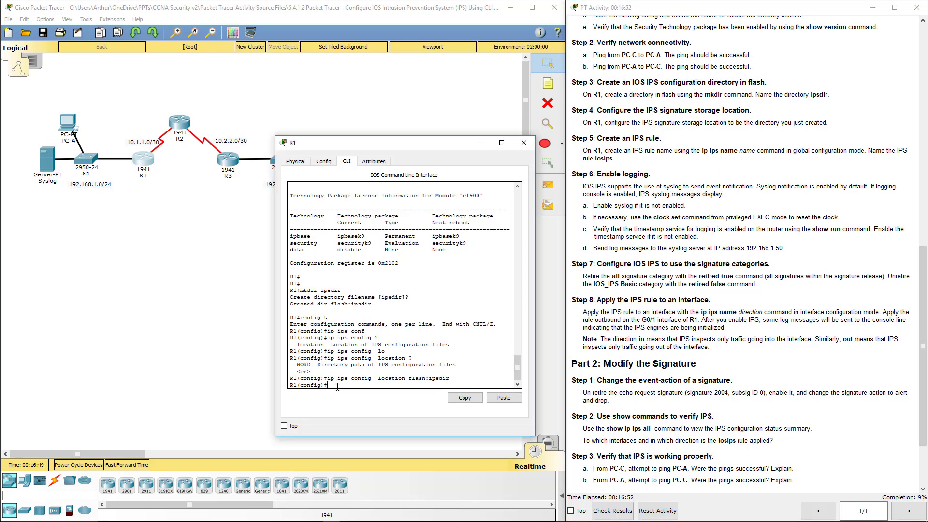
{"action": "type", "text": "ip ipsa name"}
{"action": "type", "text": " name"}
{"action": "type", "text": " iosips"}
{"action": "key", "text": "Return"}
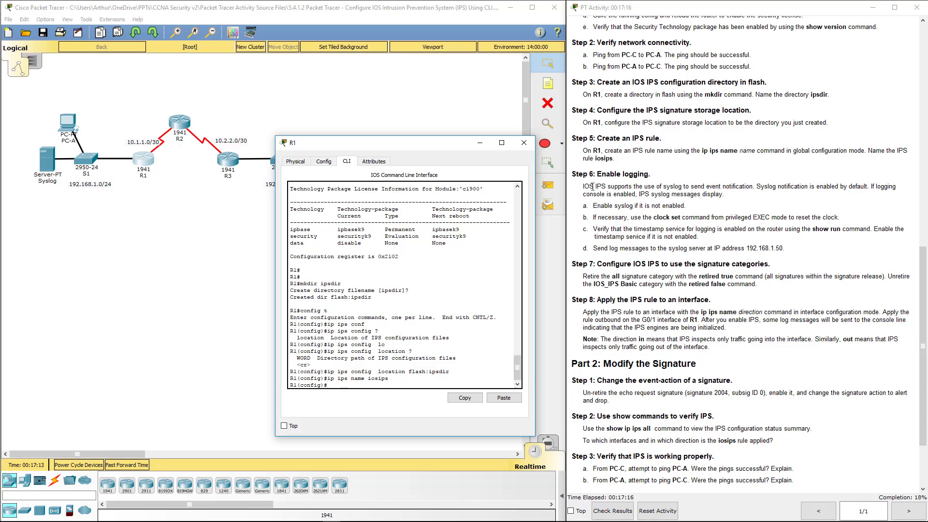
Review Step 6's syslog instructions in the activity.
{"action": "left_click", "coordinate": [671, 186]}
{"action": "left_click_drag", "start_coordinate": [716, 186], "coordinate": [757, 190]}
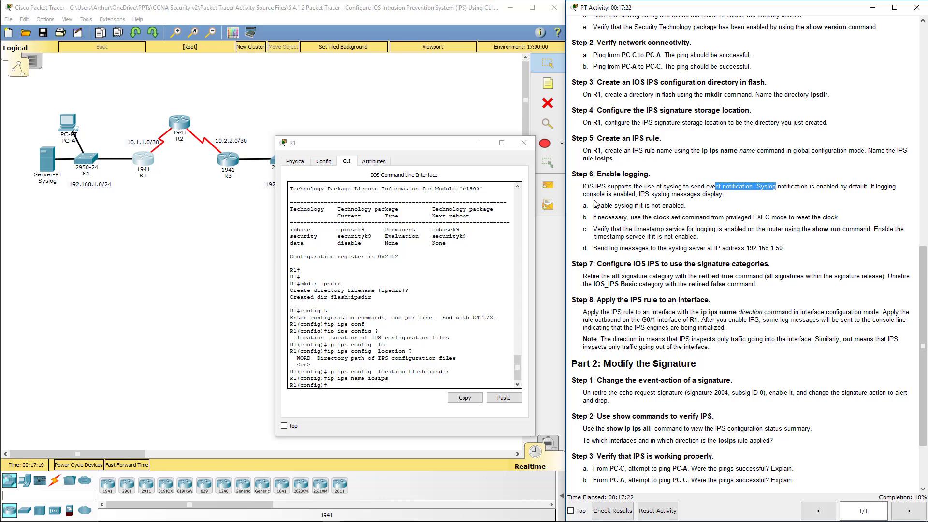
{"action": "left_click_drag", "start_coordinate": [593, 205], "coordinate": [650, 208]}
{"action": "left_click", "coordinate": [650, 208]}
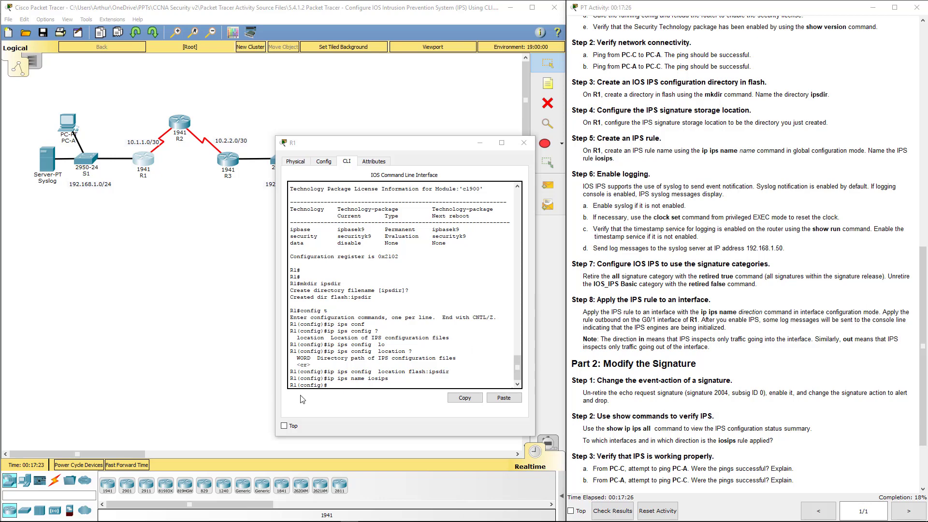
{"action": "left_click", "coordinate": [341, 384]}
List the ip ips options and send IPS notifications to log with ip ips notify log.
{"action": "key", "text": "Return"}
{"action": "key", "text": "Return"}
{"action": "key", "text": "Return"}
{"action": "key", "text": "Return"}
{"action": "key", "text": "Return"}
{"action": "key", "text": "Return"}
{"action": "key", "text": "Return"}
{"action": "key", "text": "Return"}
{"action": "key", "text": "Return"}
{"action": "key", "text": "Return"}
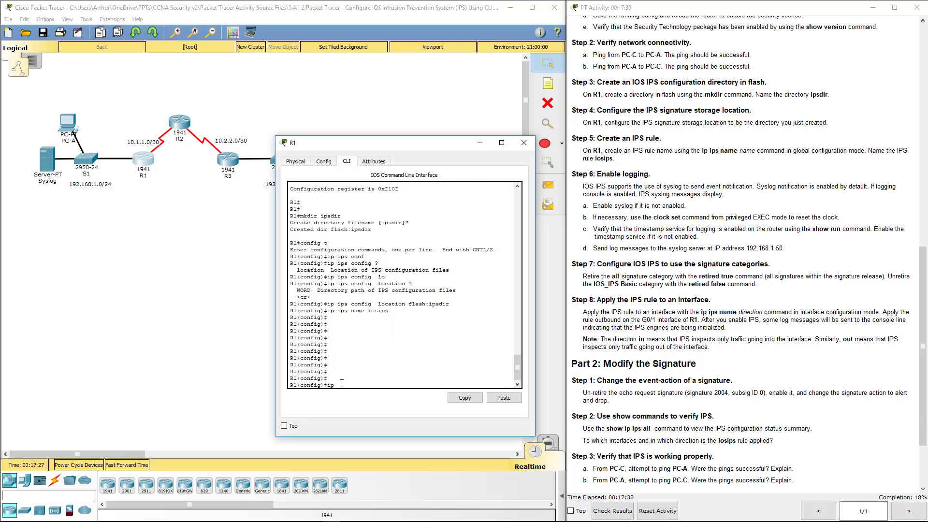
{"action": "type", "text": "ip ips ?"}
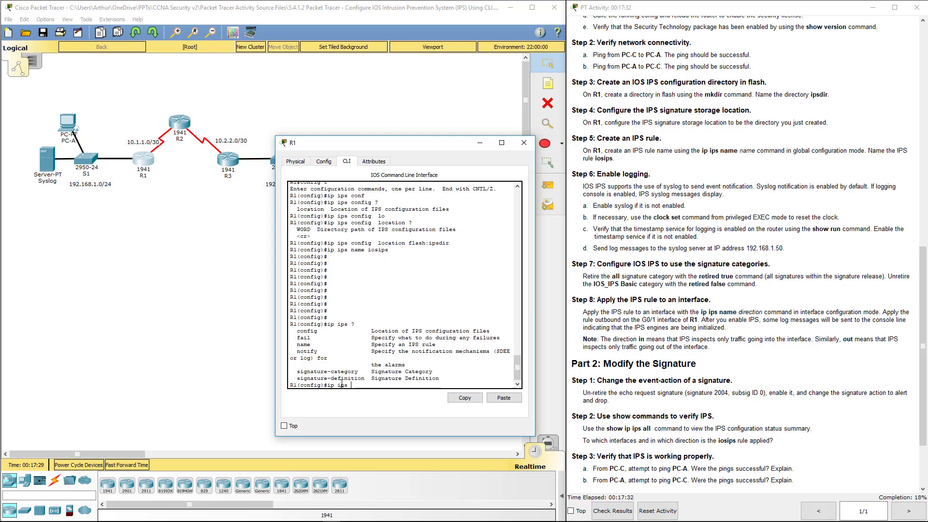
{"action": "double_click", "coordinate": [307, 331]}
{"action": "double_click", "coordinate": [303, 337]}
{"action": "double_click", "coordinate": [303, 344]}
{"action": "double_click", "coordinate": [308, 351]}
{"action": "double_click", "coordinate": [318, 372]}
{"action": "left_click", "coordinate": [354, 387]}
{"action": "type", "text": "not"}
{"action": "key", "text": "Tab"}
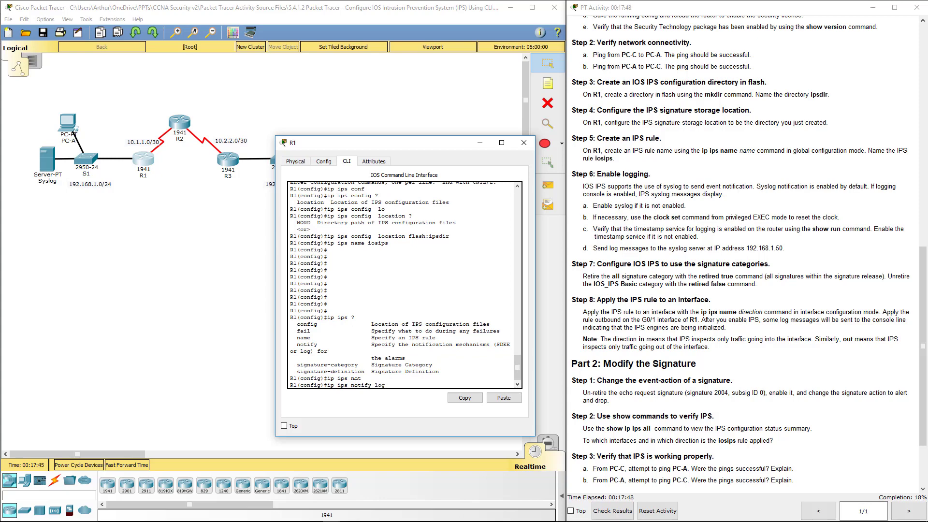
{"action": "key", "text": "Return"}
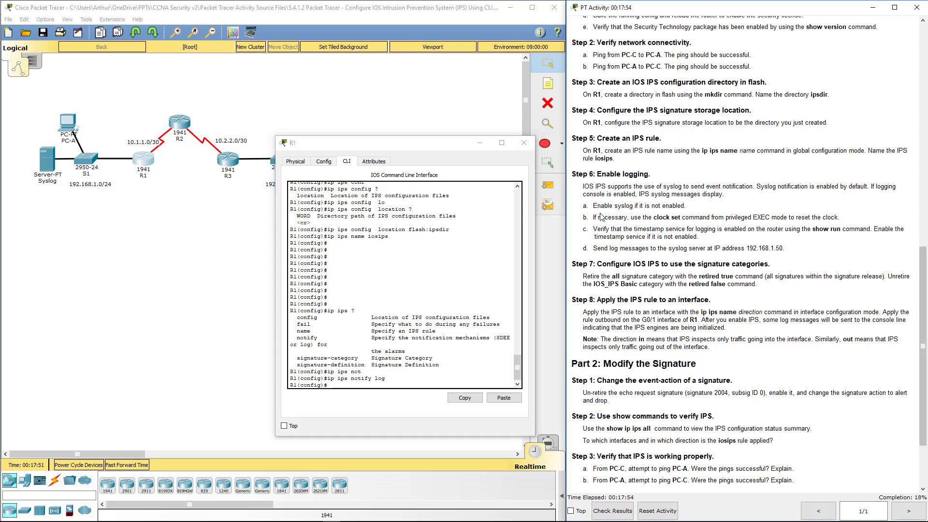
Try 'clock set 10:31:50 23 september 2017' in configuration mode, correcting typos and the extra 'set'.
{"action": "scroll", "coordinate": [604, 209], "scroll_direction": "down", "scroll_amount": 3}
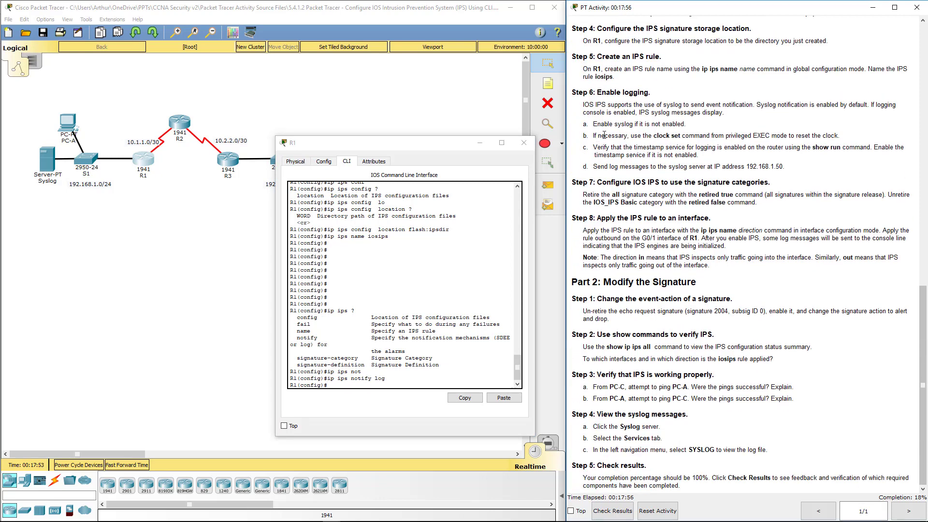
{"action": "left_click_drag", "start_coordinate": [593, 125], "coordinate": [662, 136]}
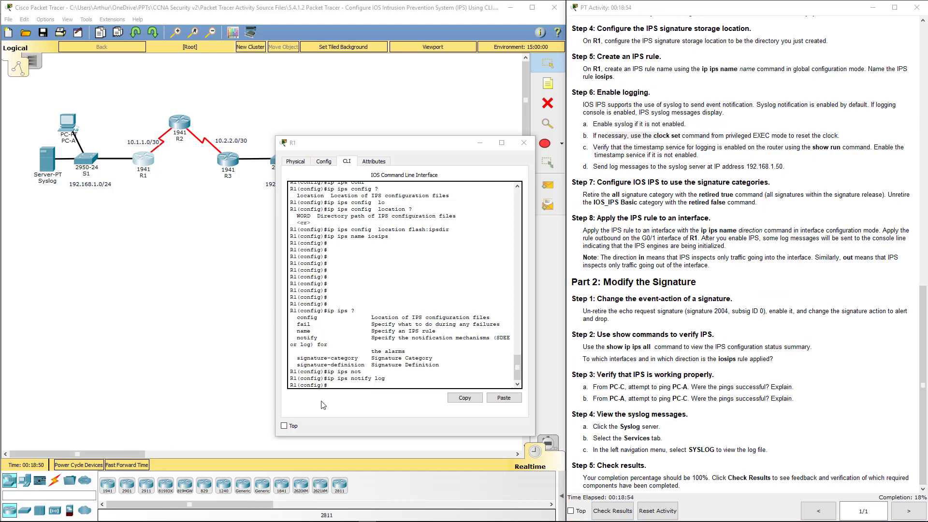
{"action": "left_click", "coordinate": [340, 384]}
{"action": "type", "text": "set clock"}
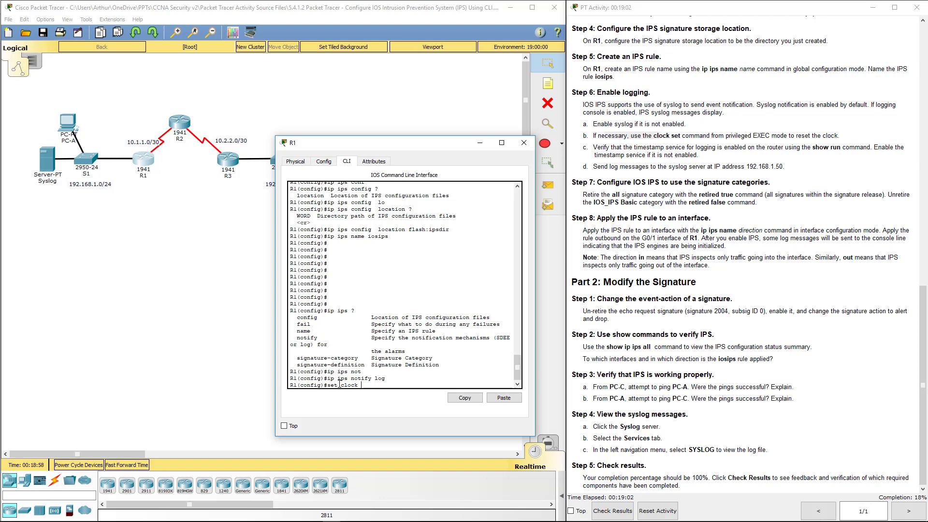
{"action": "type", "text": "set 10:31:50 23 september 2017"}
{"action": "key", "text": "Return"}
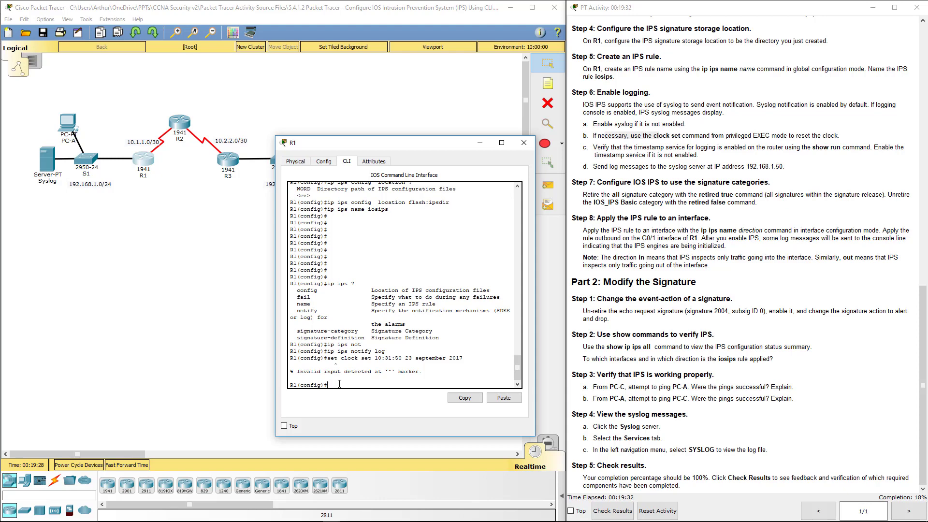
{"action": "key", "text": "Up"}
{"action": "key", "text": "Left"}
{"action": "key", "text": "Left"}
{"action": "key", "text": "Left"}
{"action": "key", "text": "Left"}
{"action": "key", "text": "Left"}
{"action": "key", "text": "Left"}
{"action": "key", "text": "Left"}
{"action": "key", "text": "Left"}
{"action": "key", "text": "Left"}
{"action": "key", "text": "Left"}
{"action": "key", "text": "Left"}
{"action": "key", "text": "Left"}
{"action": "key", "text": "Left"}
{"action": "key", "text": "Left"}
{"action": "key", "text": "Left"}
{"action": "key", "text": "Left"}
{"action": "key", "text": "Left"}
{"action": "key", "text": "Left"}
{"action": "key", "text": "Left"}
{"action": "key", "text": "Left"}
{"action": "key", "text": "Left"}
{"action": "key", "text": "Left"}
{"action": "key", "text": "Left"}
{"action": "key", "text": "Left"}
{"action": "key", "text": "Left"}
{"action": "key", "text": "Left"}
{"action": "key", "text": "Left"}
{"action": "key", "text": "Left"}
{"action": "key", "text": "Left"}
{"action": "key", "text": "Left"}
{"action": "key", "text": "Left"}
{"action": "key", "text": "Left"}
{"action": "key", "text": "Left"}
{"action": "key", "text": "Left"}
{"action": "key", "text": "Left"}
{"action": "key", "text": "BackSpace"}
{"action": "key", "text": "BackSpace"}
{"action": "key", "text": "BackSpace"}
{"action": "key", "text": "BackSpace"}
{"action": "key", "text": "Return"}
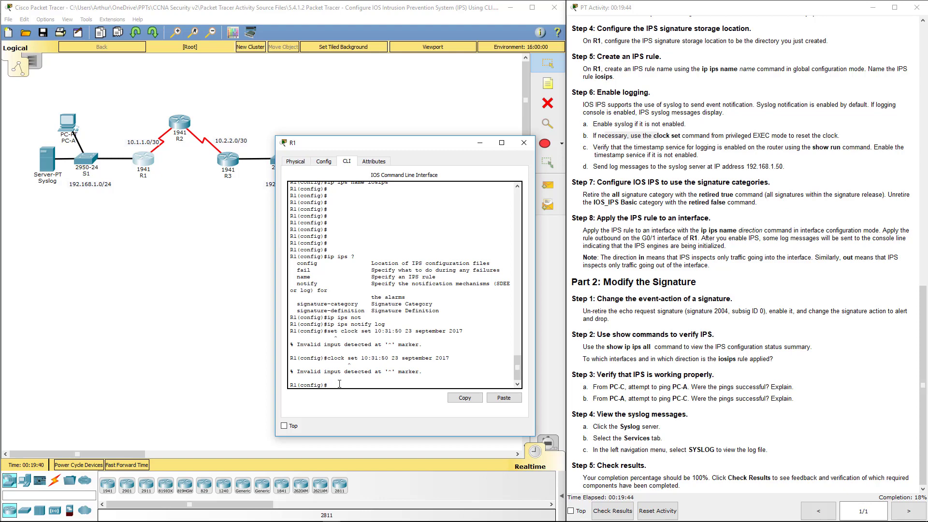
Exit configuration mode and rerun the copied clock set command at the R1# prompt.
{"action": "type", "text": "exit"}
{"action": "key", "text": "Return"}
{"action": "key", "text": "Return"}
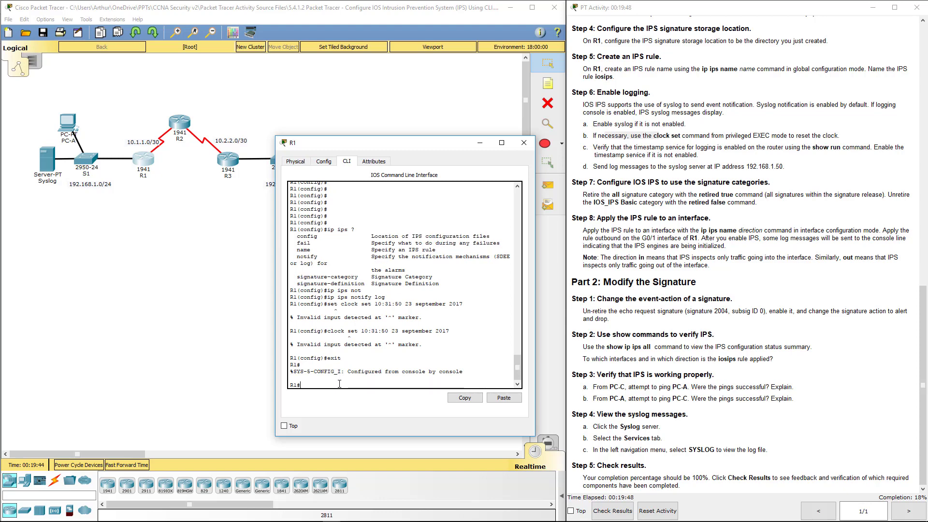
{"action": "left_click_drag", "start_coordinate": [450, 331], "coordinate": [330, 334]}
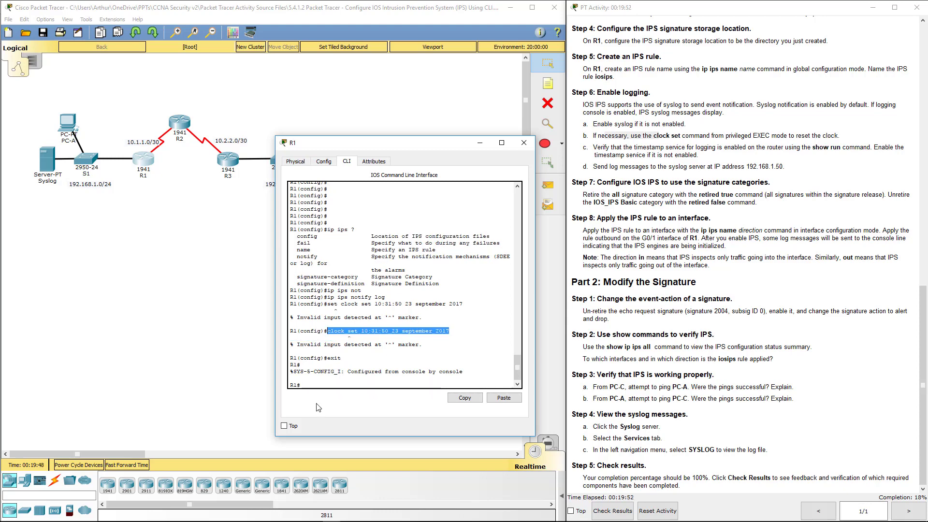
{"action": "left_click", "coordinate": [465, 398]}
{"action": "left_click", "coordinate": [503, 397]}
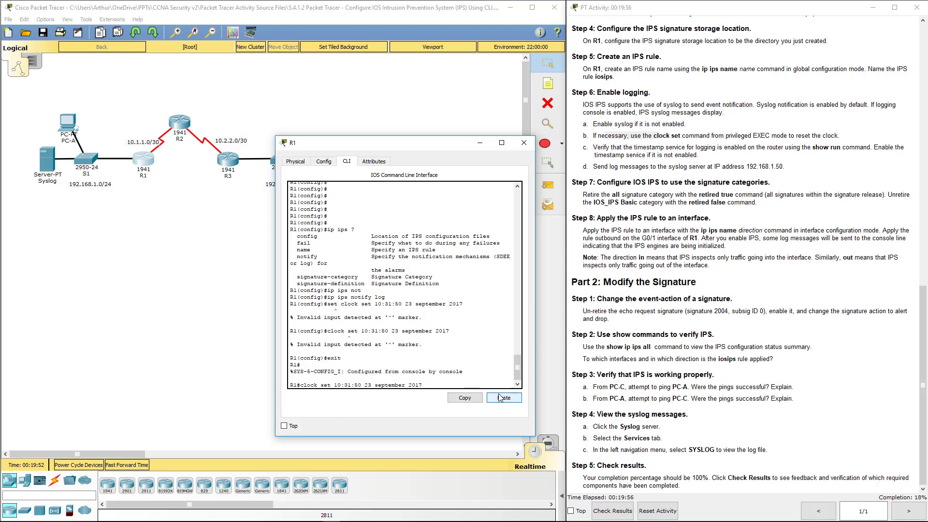
{"action": "key", "text": "Return"}
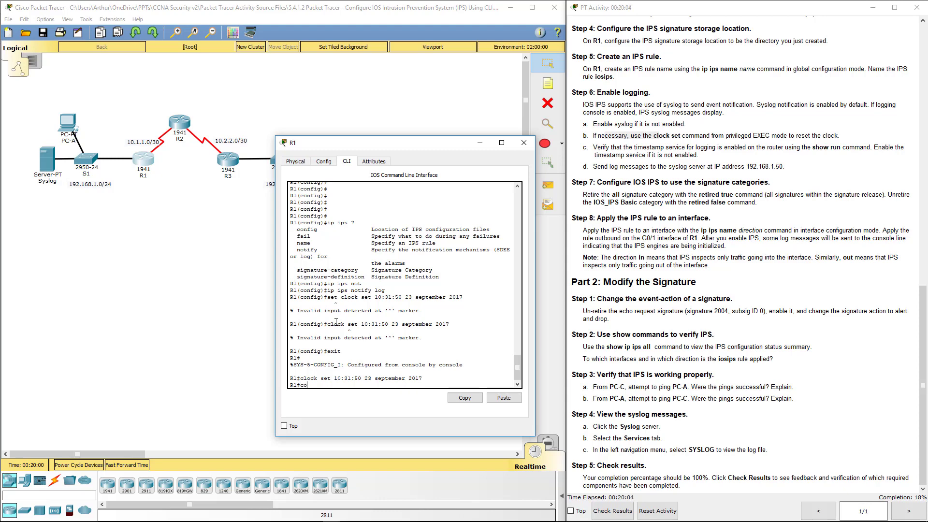
Enter global configuration mode on R1 with 'conf t'.
{"action": "type", "text": "nf t"}
{"action": "key", "text": "Return"}
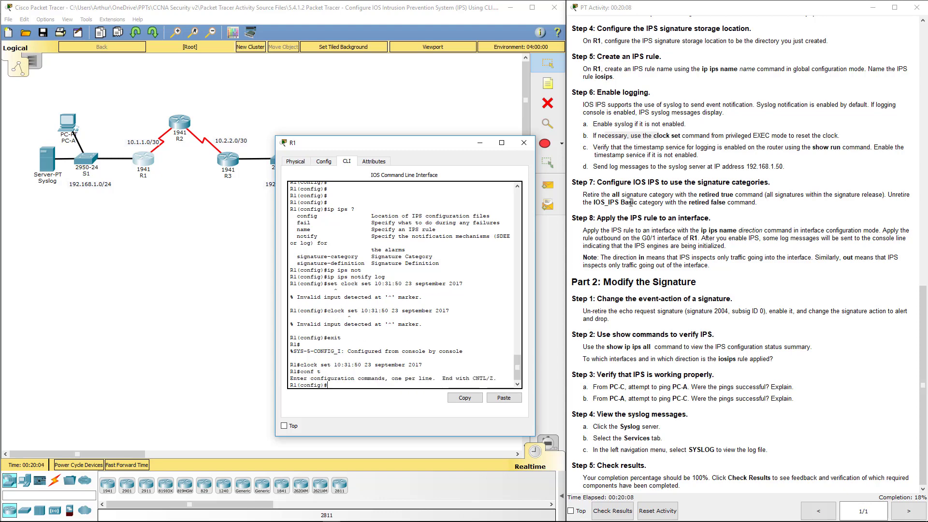
{"action": "triple_click", "coordinate": [604, 140]}
{"action": "left_click_drag", "start_coordinate": [590, 136], "coordinate": [637, 131]}
{"action": "triple_click", "coordinate": [638, 135]}
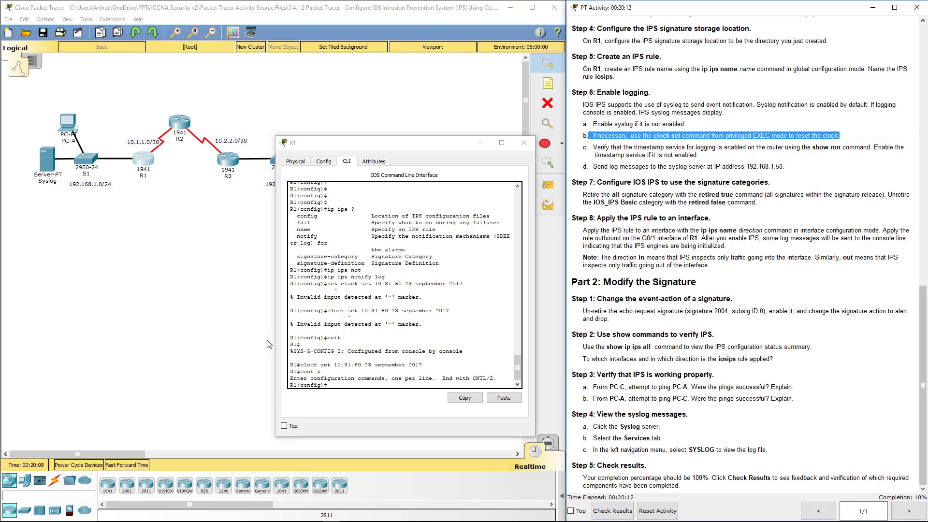
{"action": "left_click", "coordinate": [342, 314]}
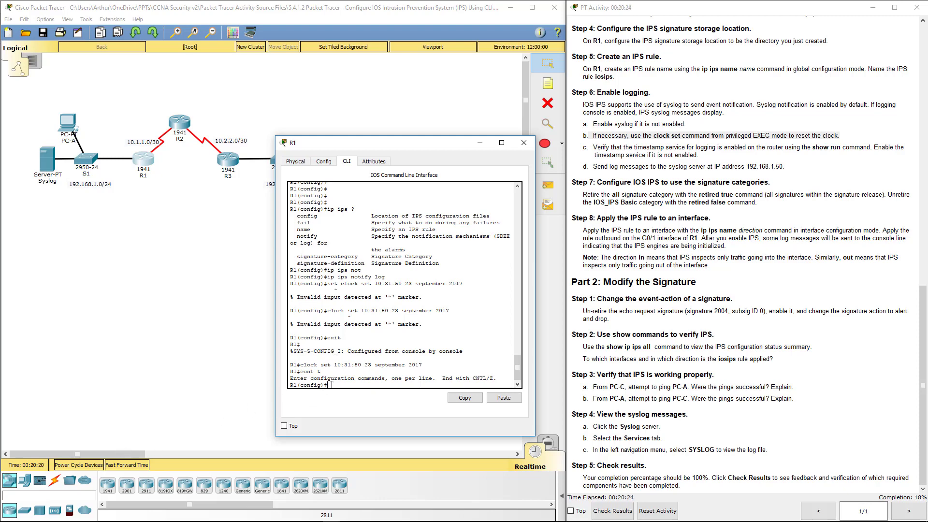
Enable 'service timestamps log datetime msec' on R1.
{"action": "type", "text": "servi"}
{"action": "key", "text": "Tab"}
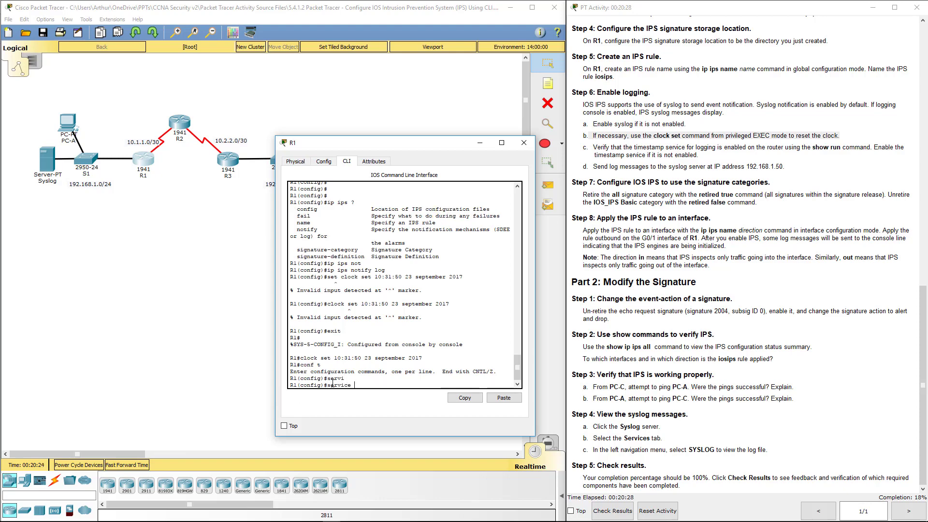
{"action": "type", "text": "time"}
{"action": "key", "text": "Tab"}
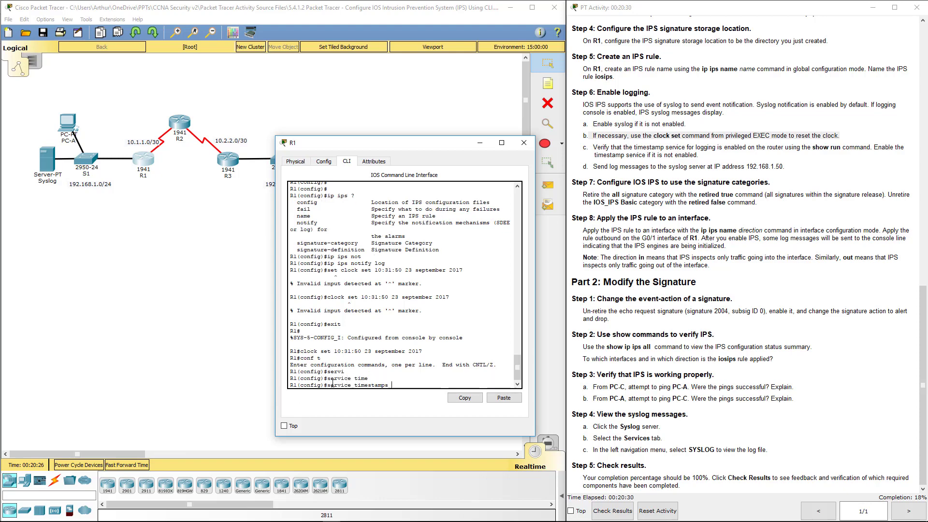
{"action": "type", "text": "log da"}
{"action": "key", "text": "Tab"}
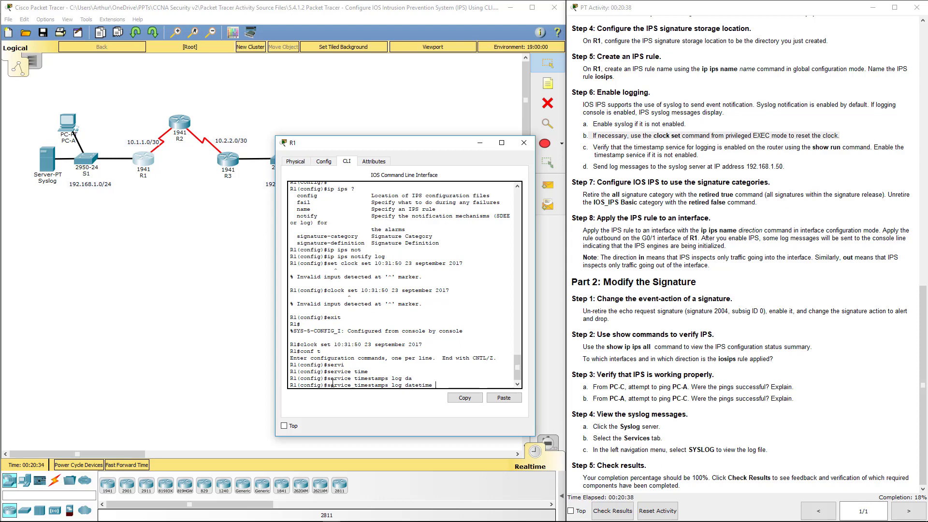
{"action": "type", "text": "msec"}
{"action": "key", "text": "Return"}
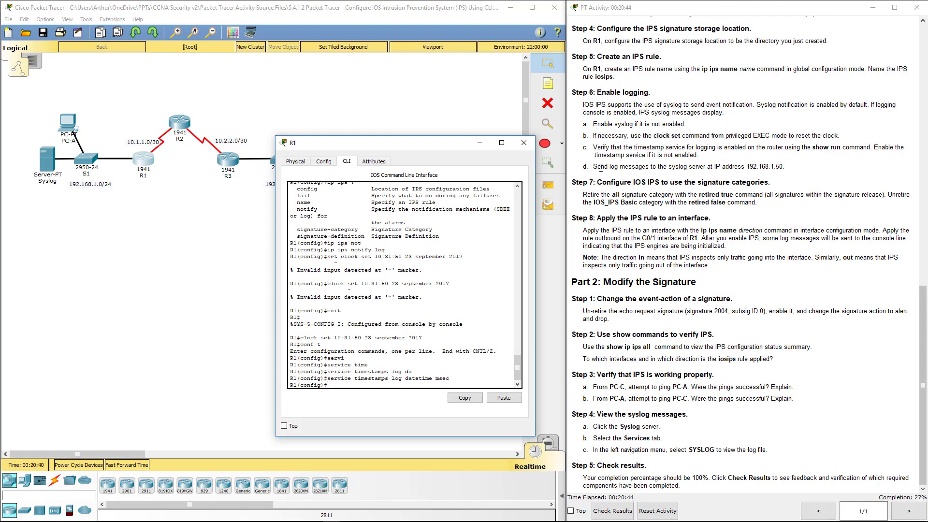
Send R1's logs to the syslog host 192.168.1.50 with 'logging host'.
{"action": "left_click_drag", "start_coordinate": [596, 155], "coordinate": [682, 148]}
{"action": "left_click", "coordinate": [682, 148]}
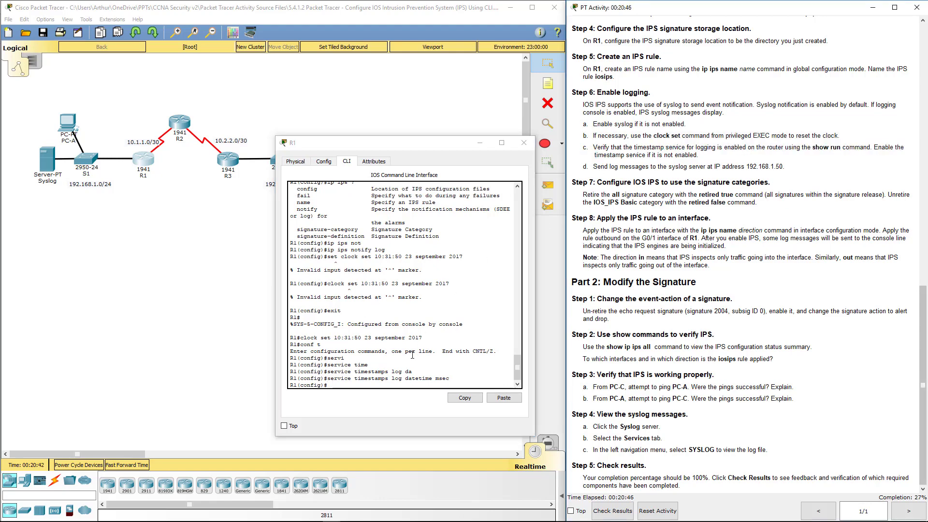
{"action": "left_click", "coordinate": [376, 385]}
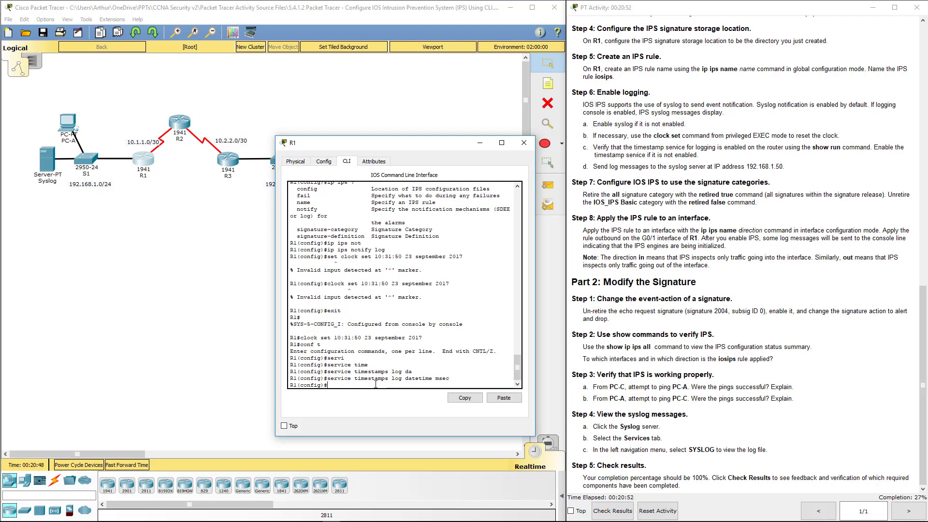
{"action": "type", "text": "logg"}
{"action": "key", "text": "Tab"}
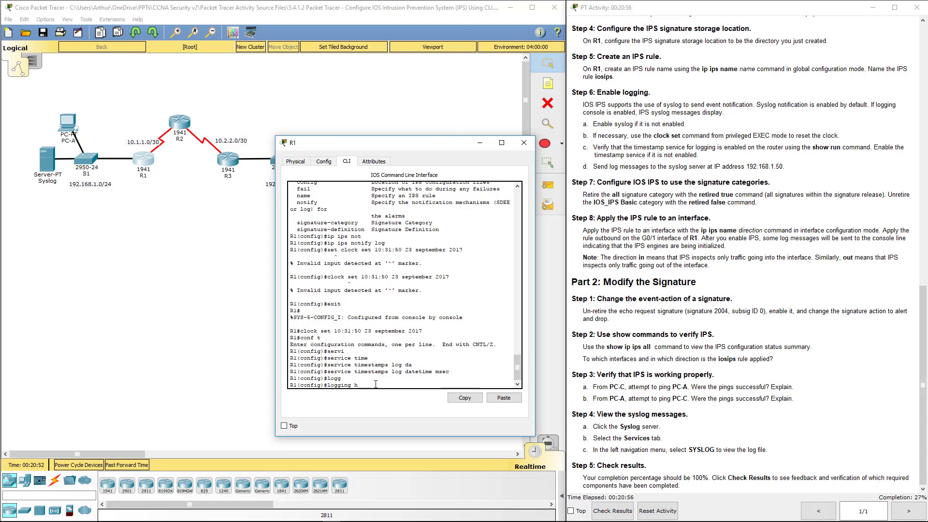
{"action": "type", "text": "host 192.168"}
{"action": "type", "text": "1"}
{"action": "key", "text": "BackSpace"}
{"action": "key", "text": "BackSpace"}
{"action": "type", "text": ".1.50"}
{"action": "key", "text": "Return"}
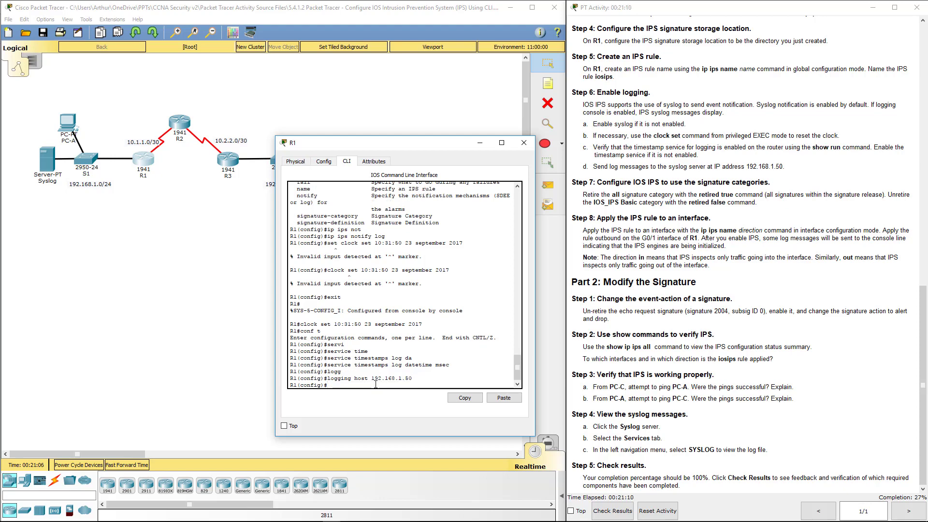
Highlight the instructions on retiring signatures and the IOS_IPS Basic category.
{"action": "left_click_drag", "start_coordinate": [785, 167], "coordinate": [599, 167]}
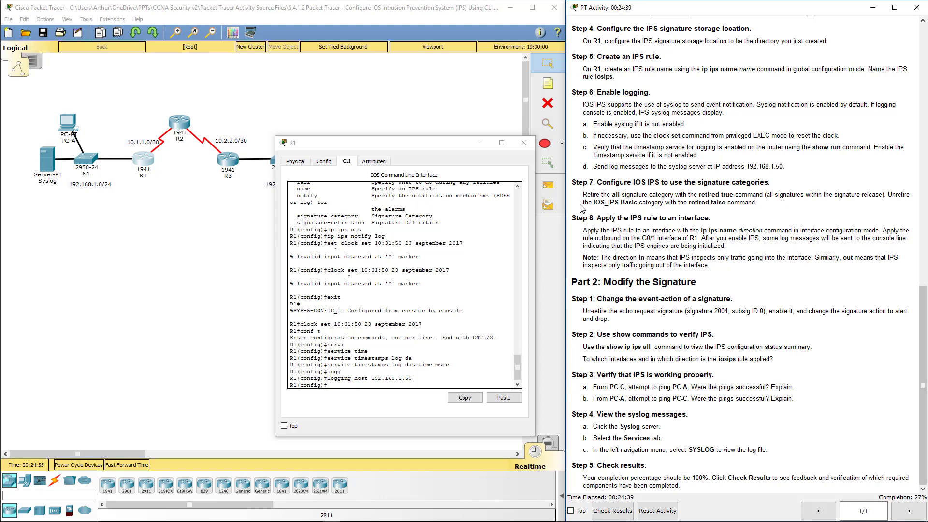
{"action": "double_click", "coordinate": [709, 195]}
{"action": "left_click_drag", "start_coordinate": [585, 203], "coordinate": [623, 199]}
{"action": "left_click", "coordinate": [623, 203]}
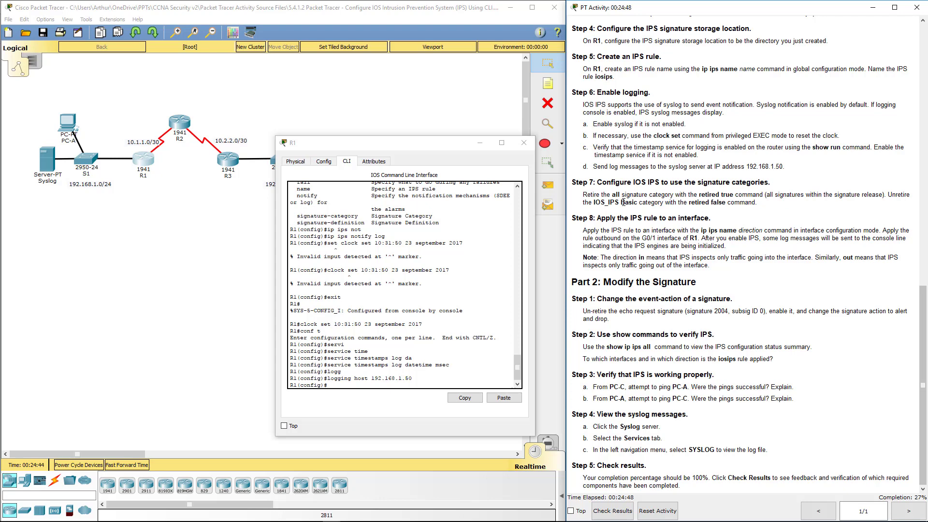
Enter 'ip ips signature-category' mode, copying the keyword from the help listing.
{"action": "left_click", "coordinate": [380, 384]}
{"action": "key", "text": "Return"}
{"action": "key", "text": "Return"}
{"action": "key", "text": "Return"}
{"action": "key", "text": "Return"}
{"action": "key", "text": "Return"}
{"action": "key", "text": "Return"}
{"action": "key", "text": "Return"}
{"action": "type", "text": "ip ip"}
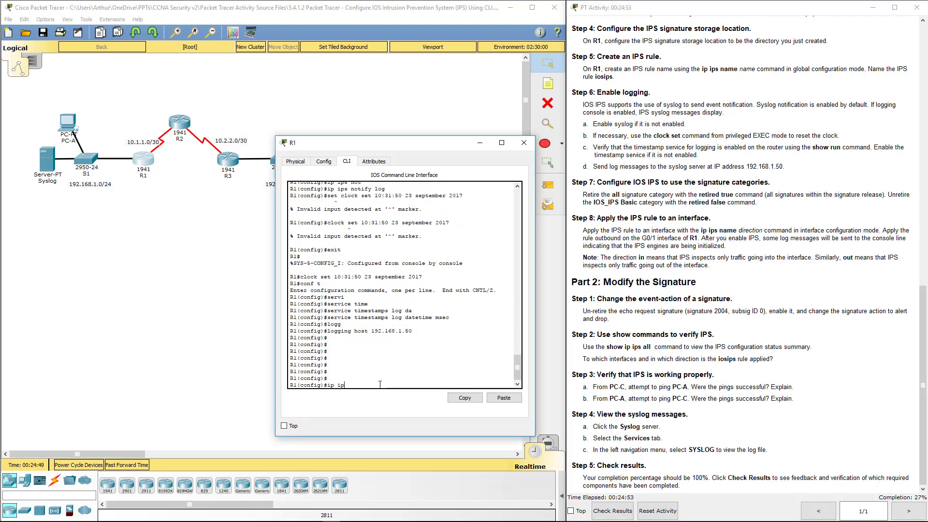
{"action": "type", "text": "s"}
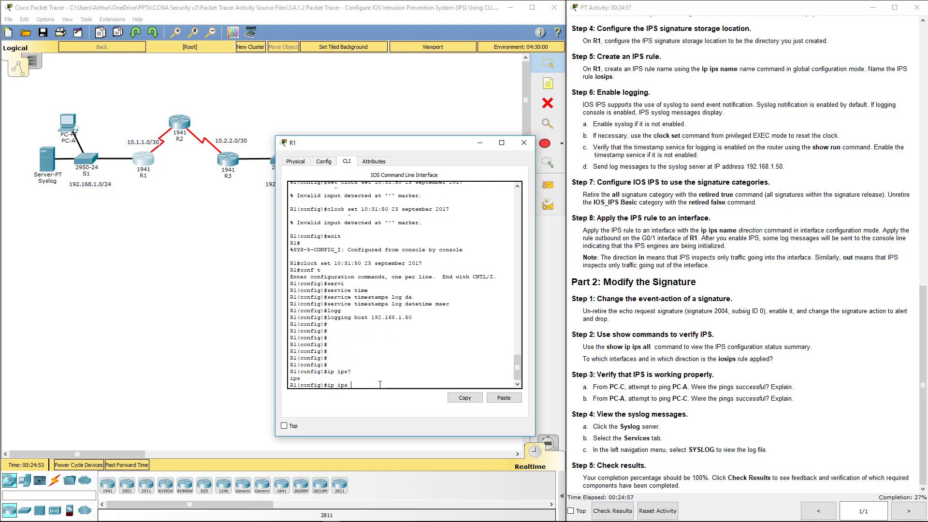
{"action": "type", "text": "? ?"}
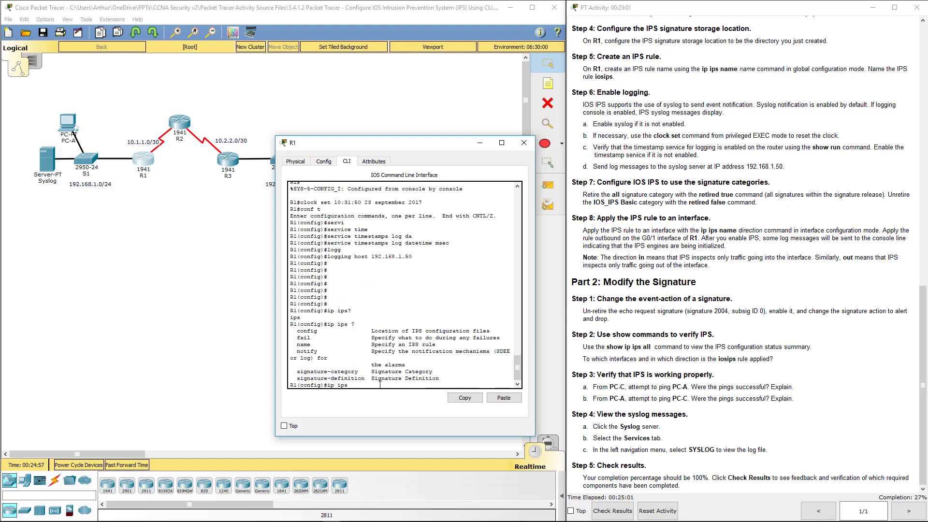
{"action": "type", "text": "sig"}
{"action": "key", "text": "Tab"}
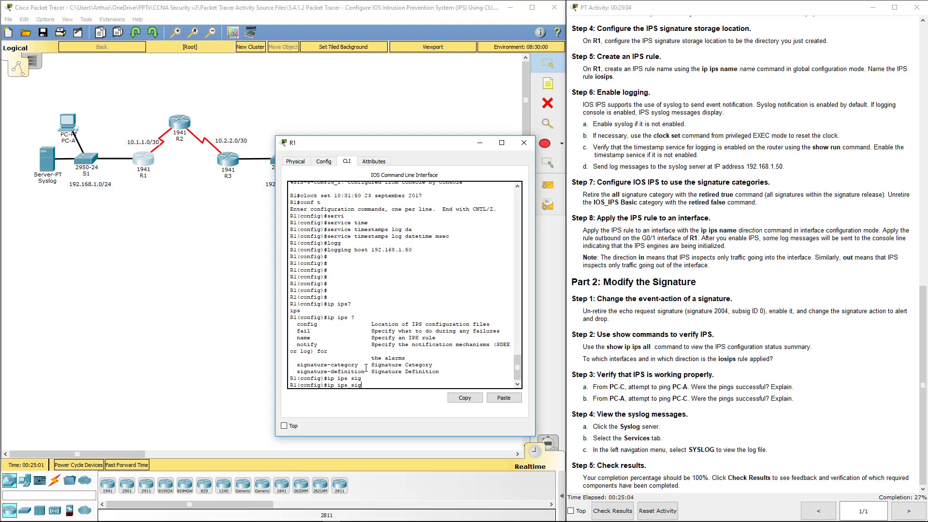
{"action": "left_click_drag", "start_coordinate": [358, 365], "coordinate": [307, 365]}
{"action": "left_click", "coordinate": [473, 396]}
{"action": "left_click", "coordinate": [504, 397]}
{"action": "key", "text": "Return"}
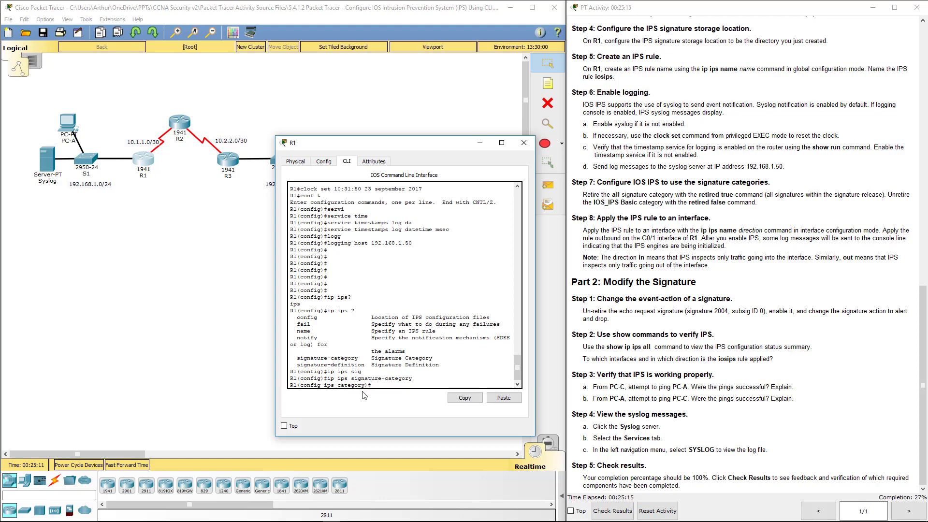
Retire all signature categories with 'category all' and 'retired true', then exit.
{"action": "type", "text": "ca"}
{"action": "type", "text": "?"}
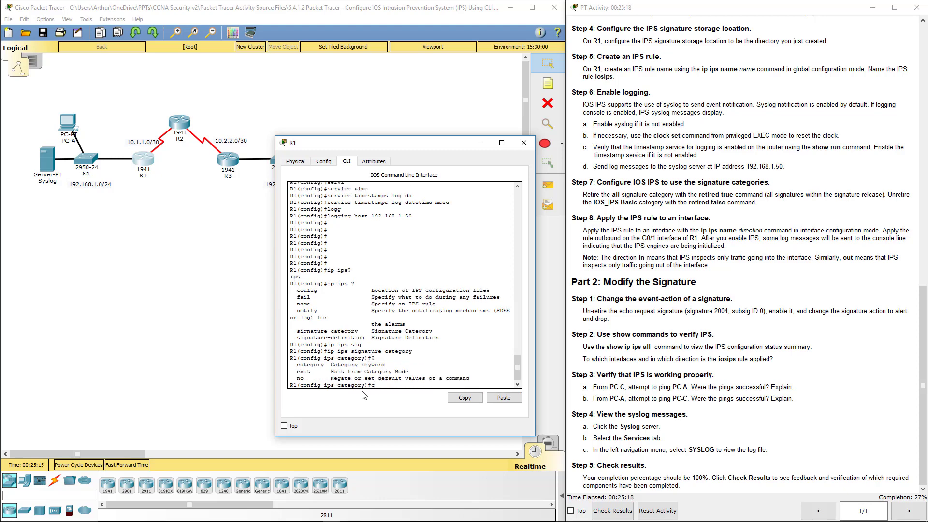
{"action": "type", "text": "t"}
{"action": "key", "text": "Tab"}
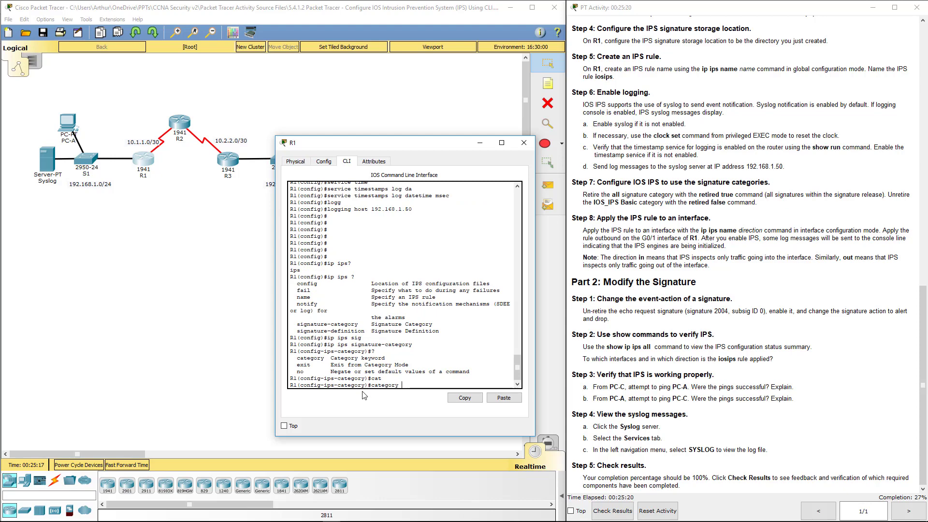
{"action": "type", "text": "all"}
{"action": "key", "text": "Return"}
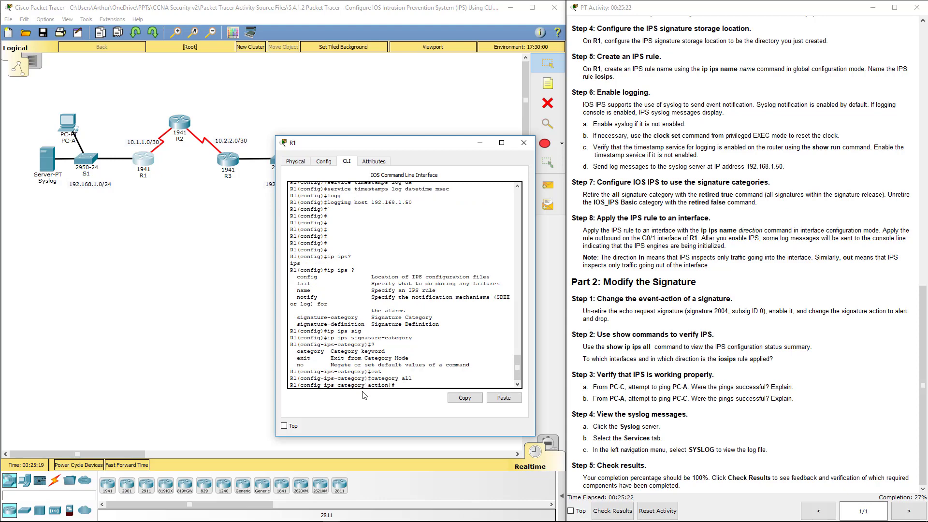
{"action": "type", "text": "re"}
{"action": "key", "text": "Tab"}
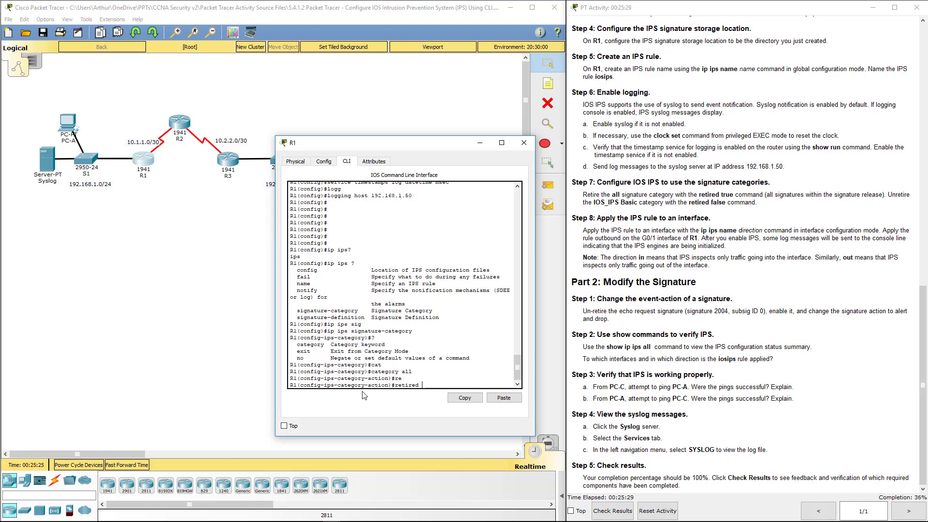
{"action": "type", "text": "true"}
{"action": "key", "text": "Return"}
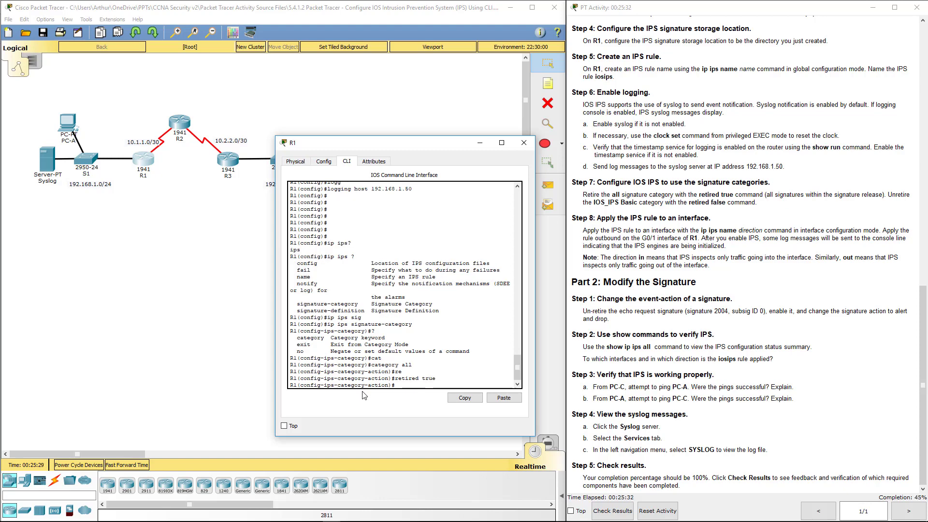
{"action": "type", "text": "exit"}
{"action": "key", "text": "Return"}
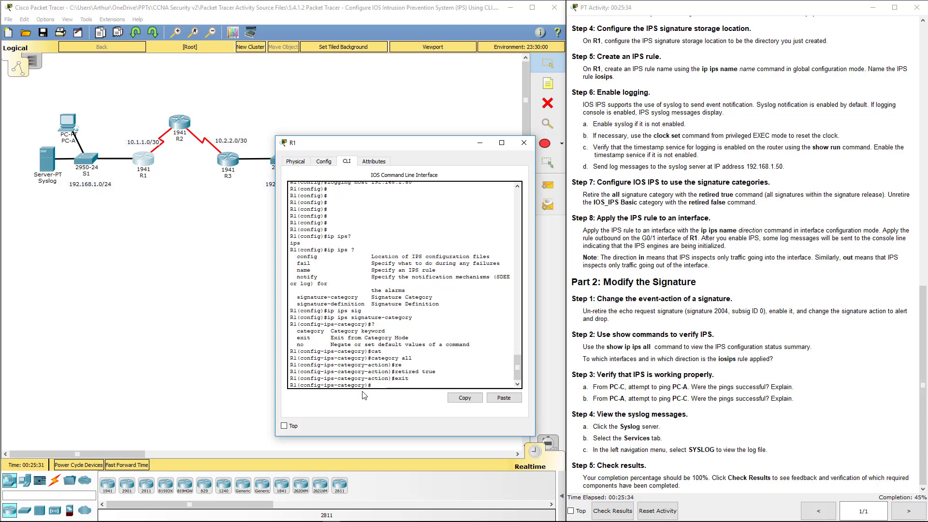
Unretire the ios_ips basic category with 'retired false'.
{"action": "left_click", "coordinate": [662, 228]}
{"action": "left_click_drag", "start_coordinate": [701, 195], "coordinate": [875, 195]}
{"action": "left_click", "coordinate": [394, 384]}
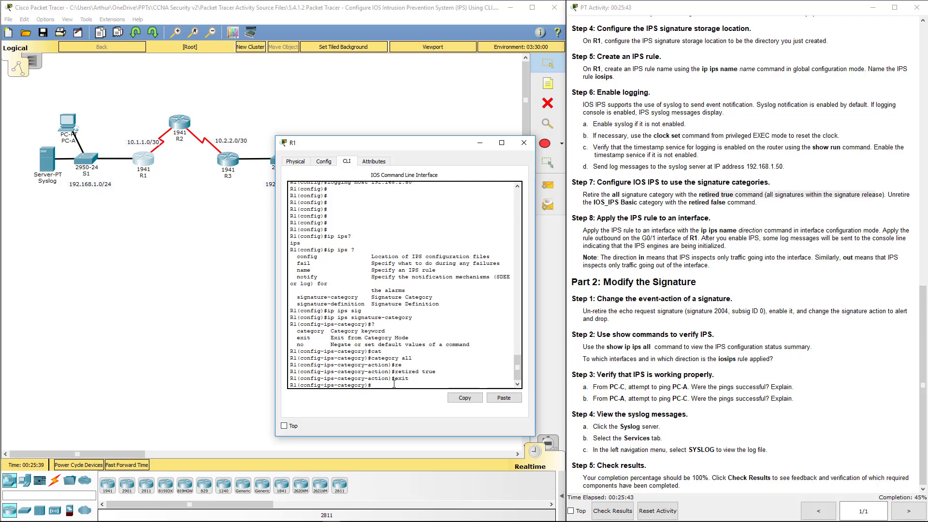
{"action": "type", "text": "ca"}
{"action": "key", "text": "Tab"}
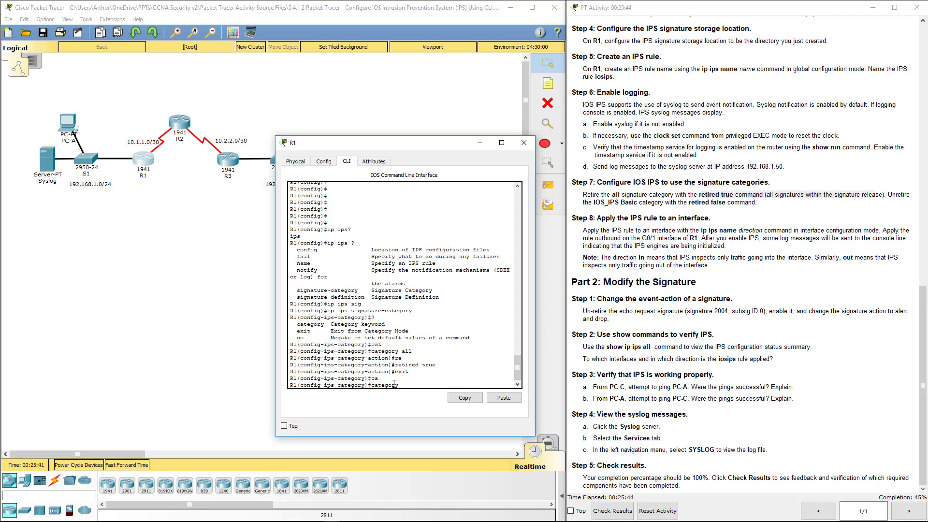
{"action": "type", "text": "ios_ips basi"}
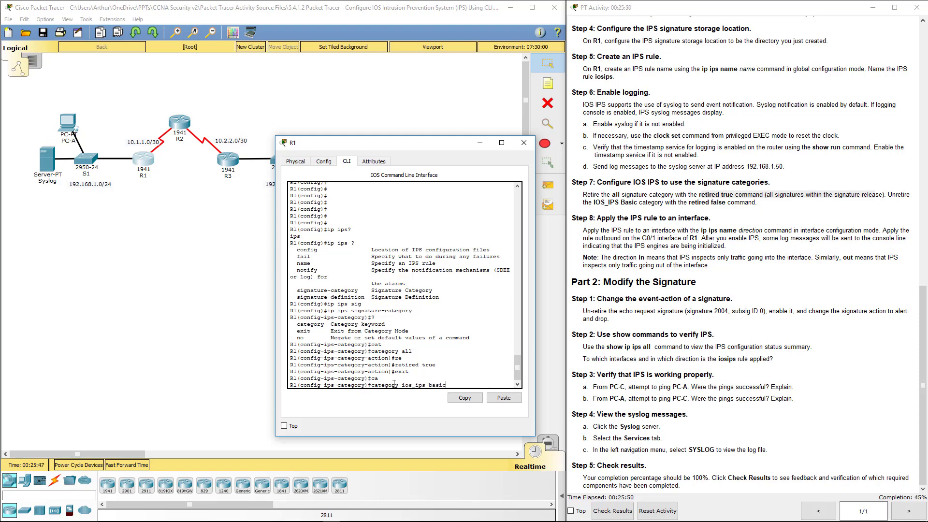
{"action": "type", "text": "c"}
{"action": "key", "text": "Return"}
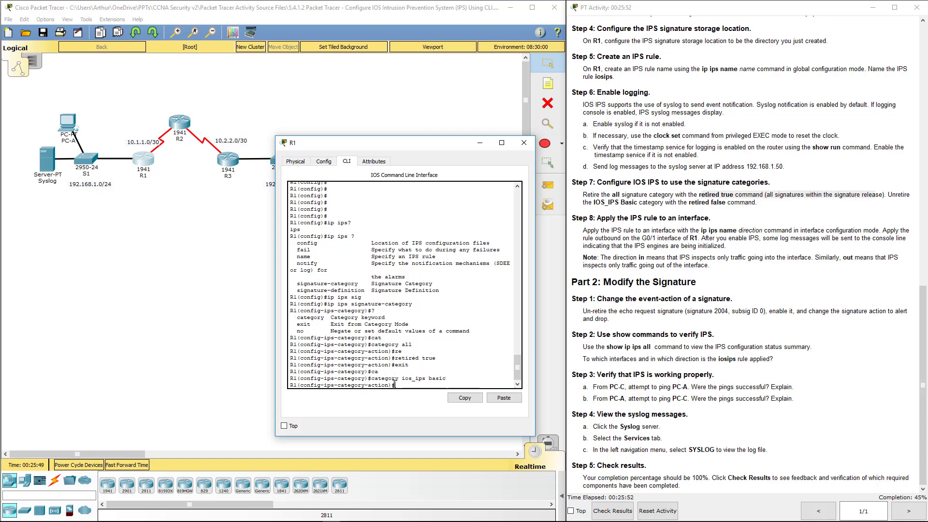
{"action": "type", "text": "re"}
{"action": "key", "text": "Return"}
{"action": "type", "text": "retired "}
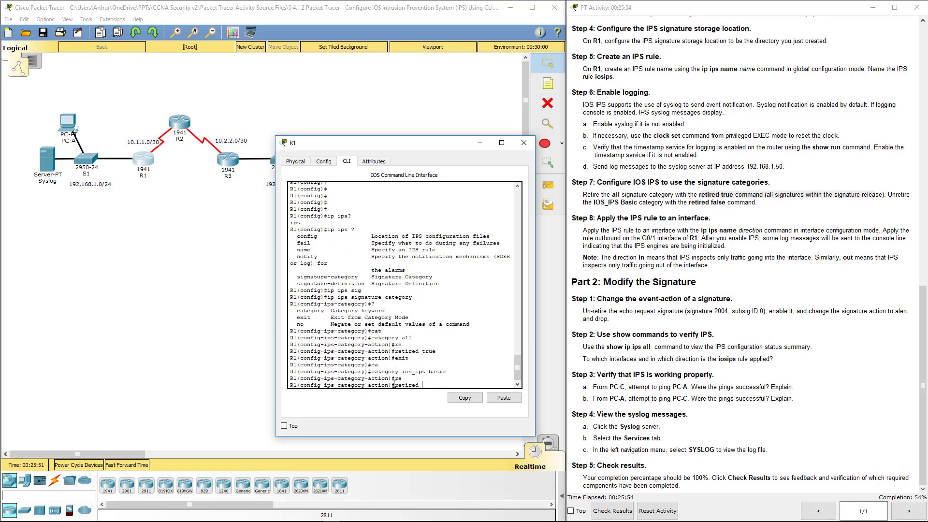
{"action": "type", "text": "false"}
{"action": "key", "text": "Return"}
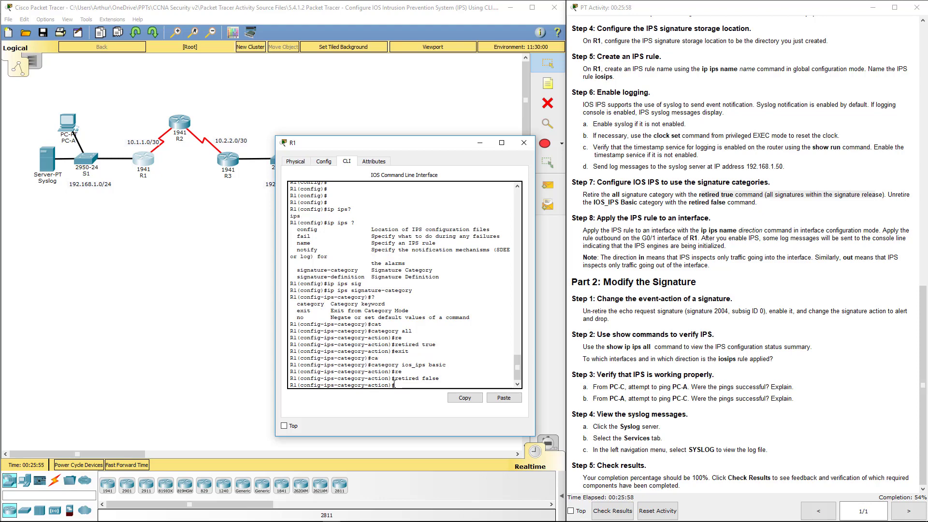
Exit twice and accept the category changes, building the atomic-ip engine.
{"action": "type", "text": "exit"}
{"action": "key", "text": "Return"}
{"action": "type", "text": "exit"}
{"action": "key", "text": "Return"}
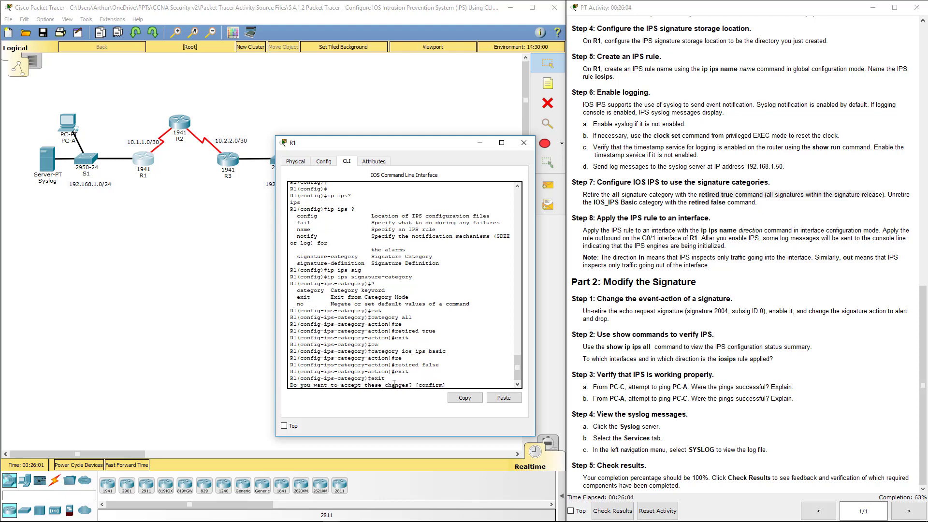
{"action": "key", "text": "Return"}
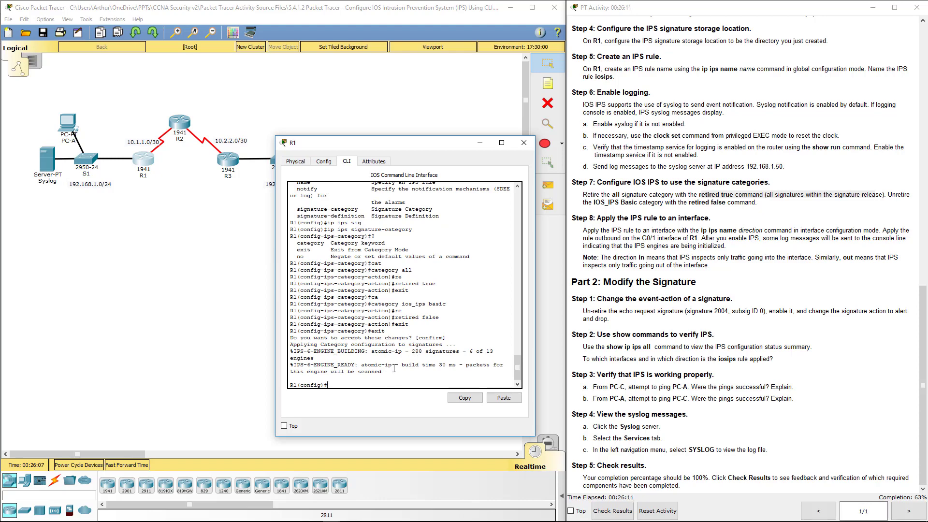
{"action": "triple_click", "coordinate": [394, 368]}
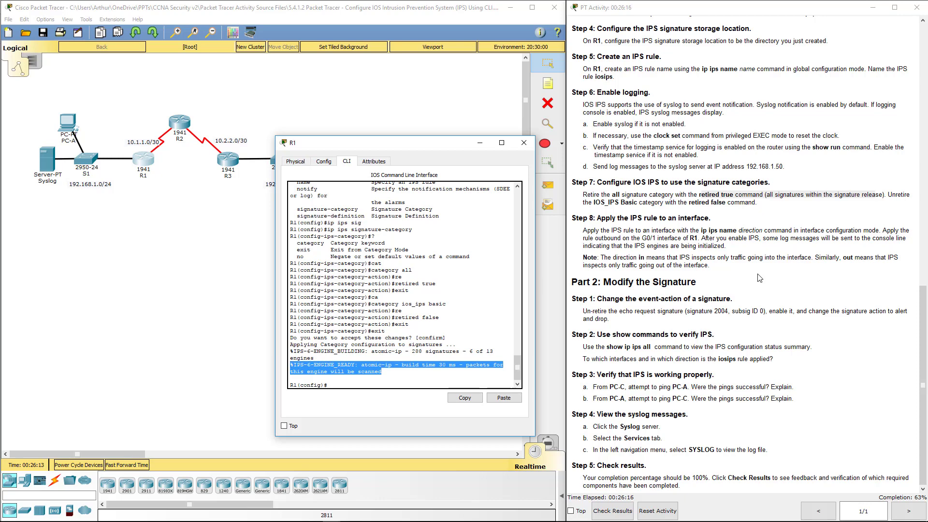
{"action": "left_click", "coordinate": [374, 386]}
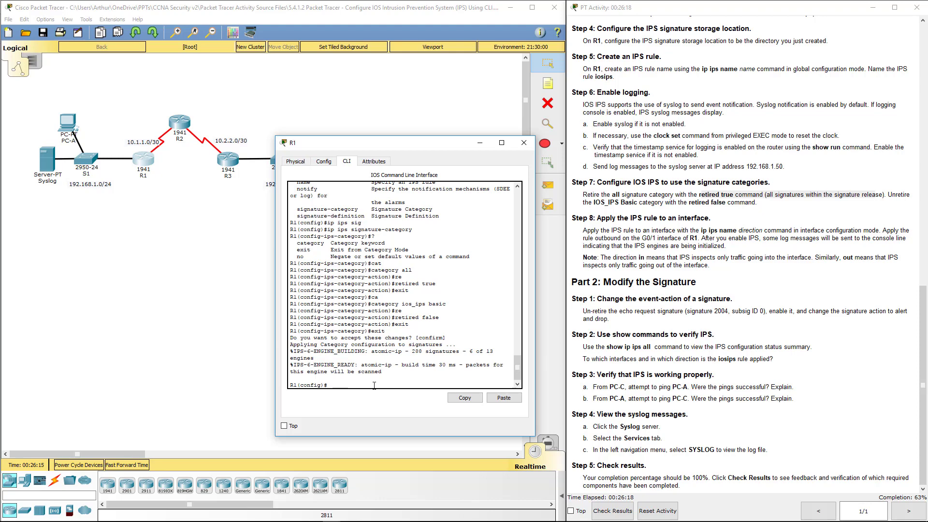
Apply 'ip ips iosips out' on interface g0/1 and review the engine build messages.
{"action": "key", "text": "Return"}
{"action": "key", "text": "Return"}
{"action": "key", "text": "Return"}
{"action": "key", "text": "Return"}
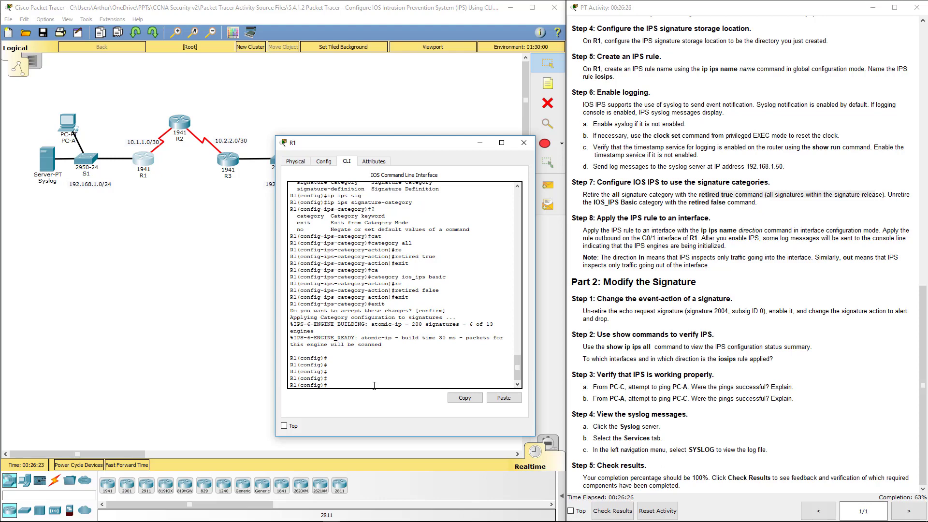
{"action": "type", "text": "int g0/1"}
{"action": "key", "text": "Return"}
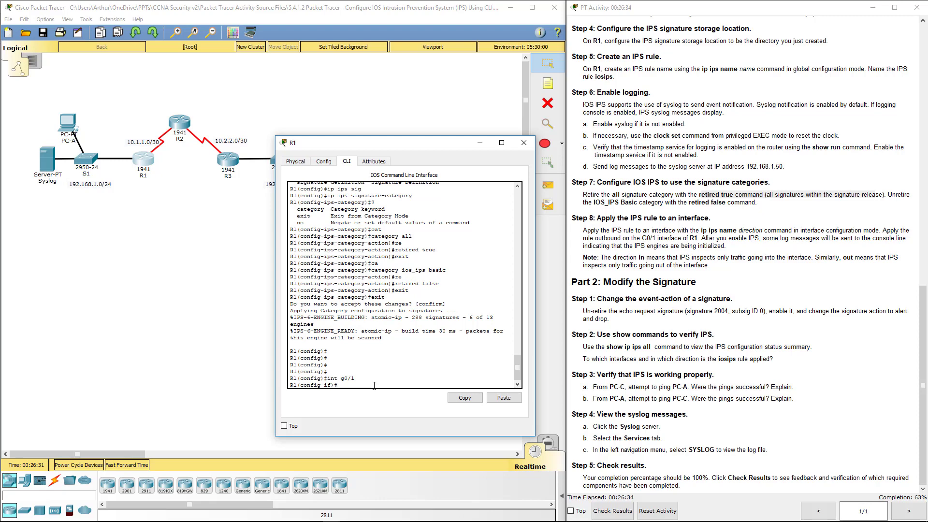
{"action": "type", "text": "ip ips iosips out"}
{"action": "key", "text": "Return"}
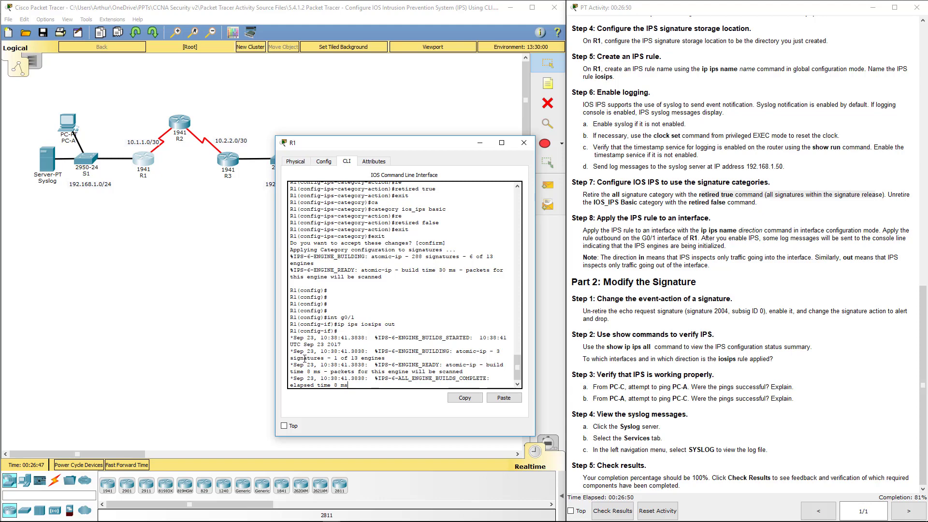
{"action": "left_click_drag", "start_coordinate": [293, 340], "coordinate": [490, 379]}
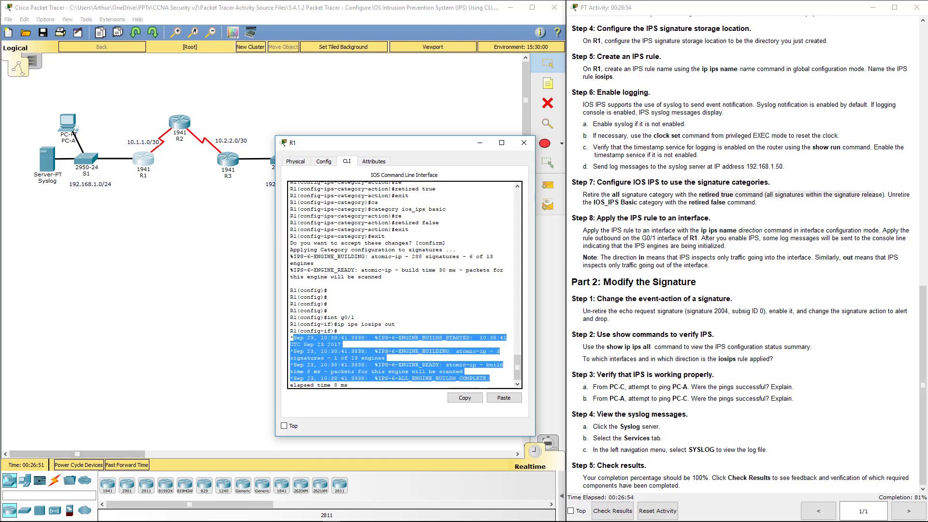
Exit interface mode to global configuration and list options with 'ip ips ?'.
{"action": "left_click", "coordinate": [730, 250]}
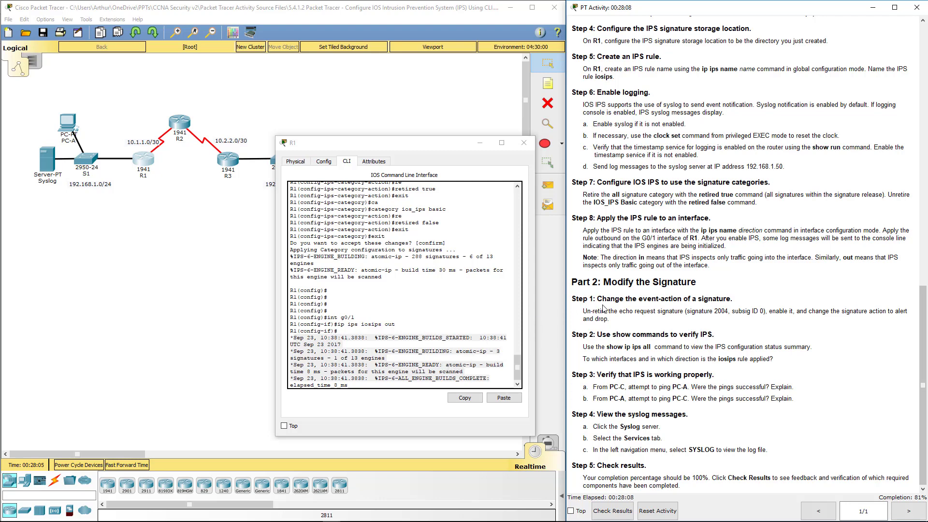
{"action": "double_click", "coordinate": [706, 311]}
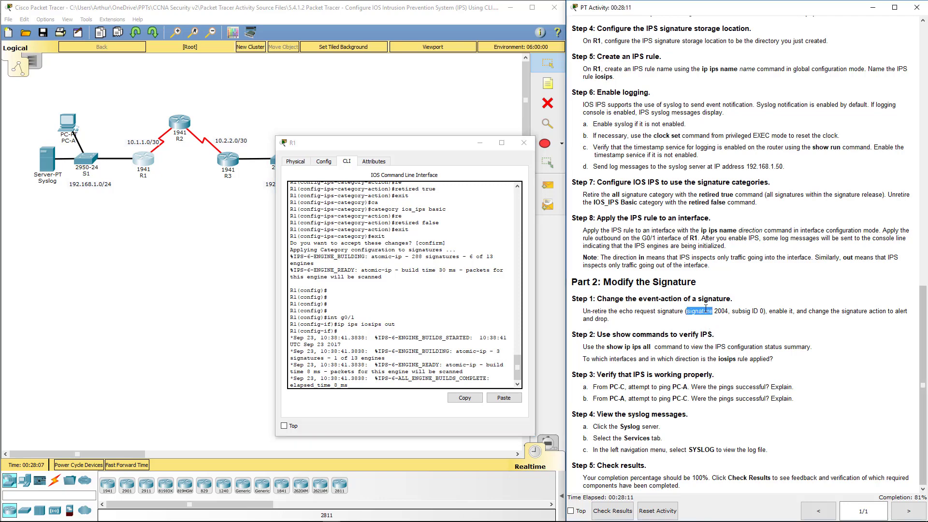
{"action": "left_click", "coordinate": [433, 380]}
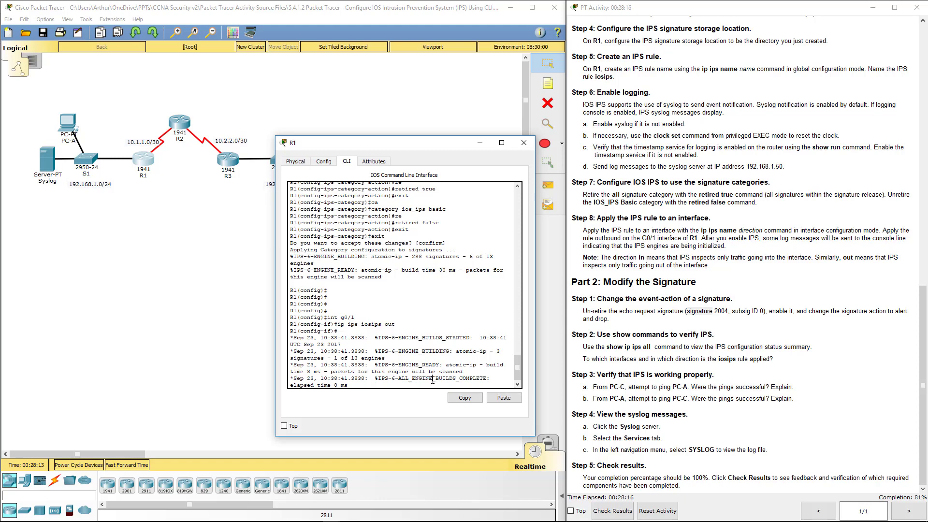
{"action": "key", "text": "Return"}
{"action": "key", "text": "Return"}
{"action": "key", "text": "Return"}
{"action": "key", "text": "Return"}
{"action": "key", "text": "Return"}
{"action": "key", "text": "Return"}
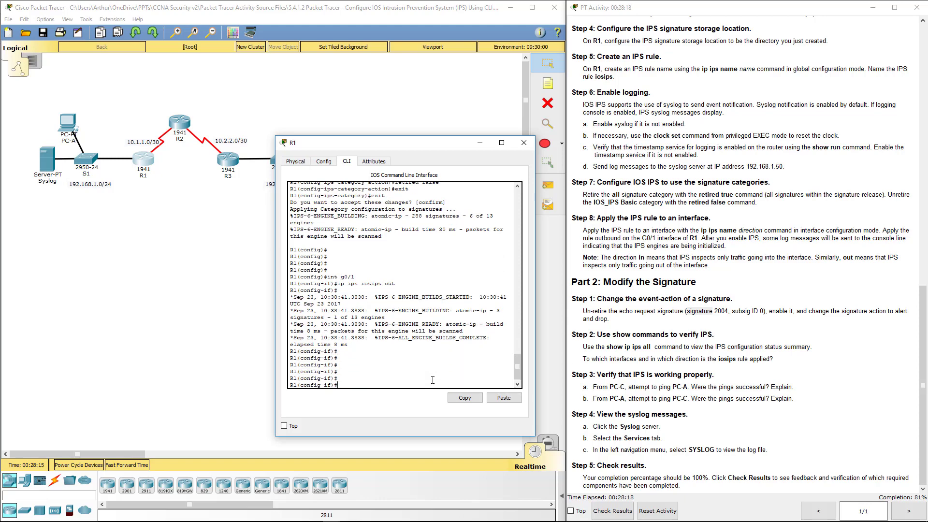
{"action": "type", "text": "exit"}
{"action": "key", "text": "Return"}
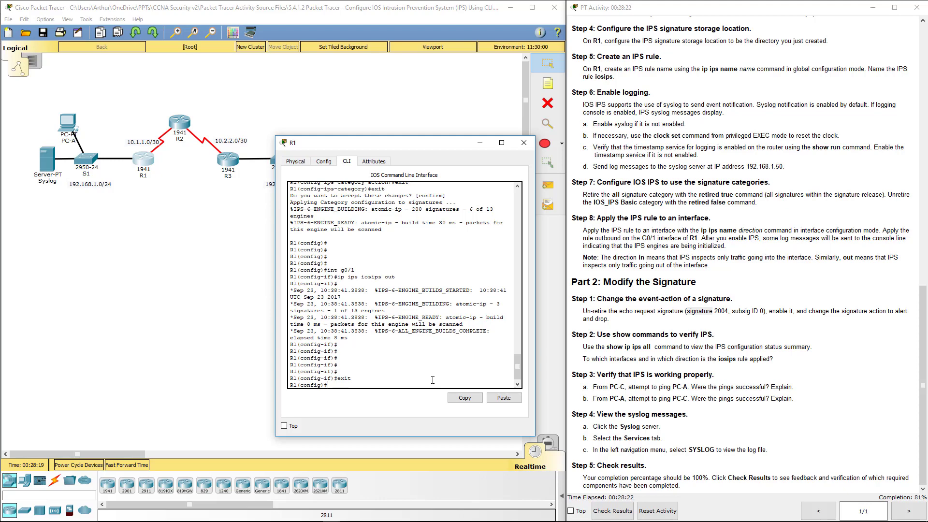
{"action": "type", "text": "ip ips ?"}
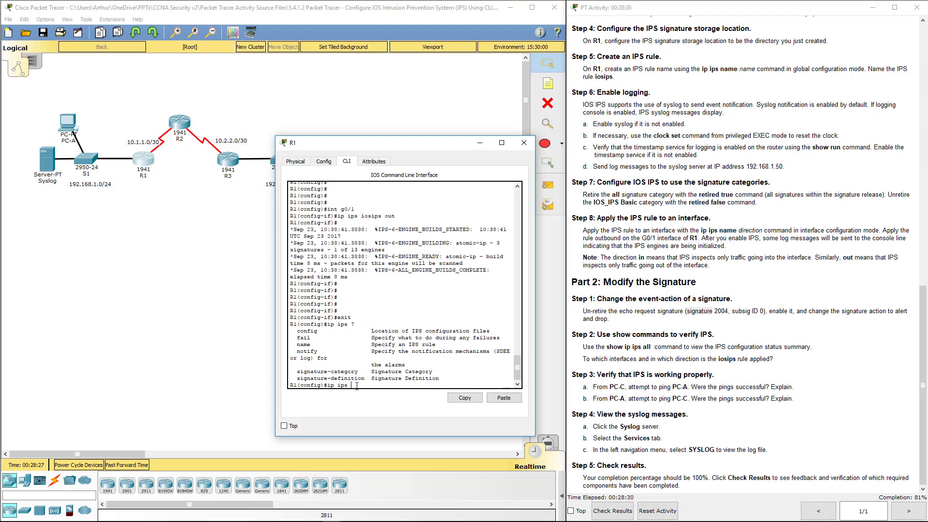
Enter 'ip ips signature-definition', open signature 2004 subsig 0, and go into status.
{"action": "left_click_drag", "start_coordinate": [368, 379], "coordinate": [297, 379]}
{"action": "left_click", "coordinate": [504, 397]}
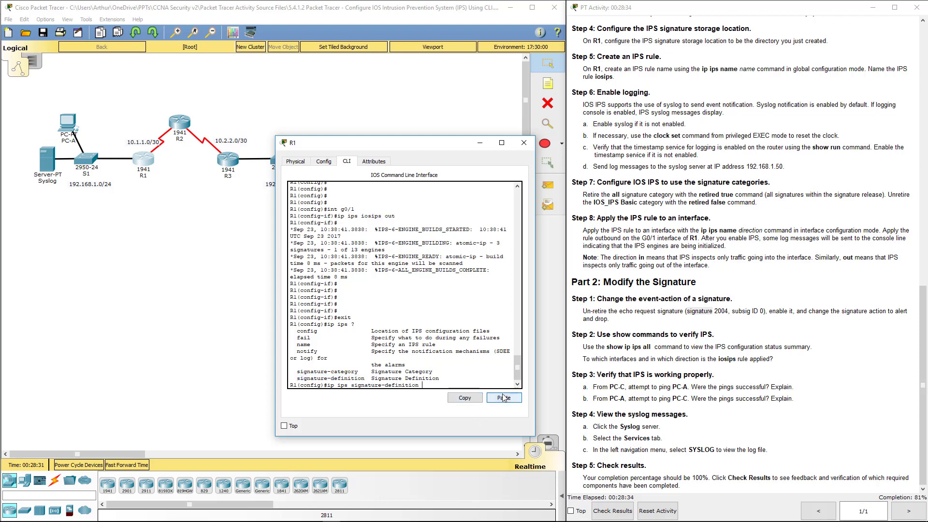
{"action": "key", "text": "Return"}
{"action": "type", "text": "sigdef)#"}
{"action": "key", "text": "Tab"}
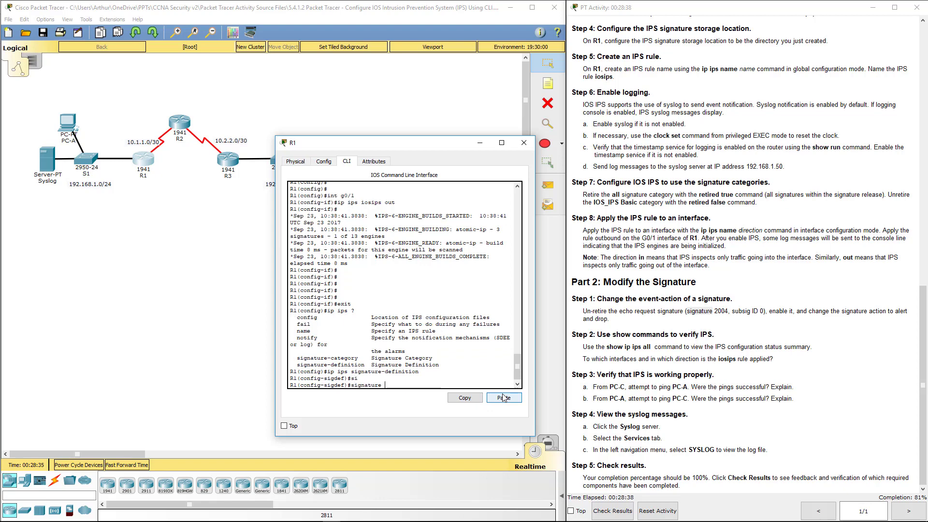
{"action": "type", "text": "2004 0"}
{"action": "key", "text": "Return"}
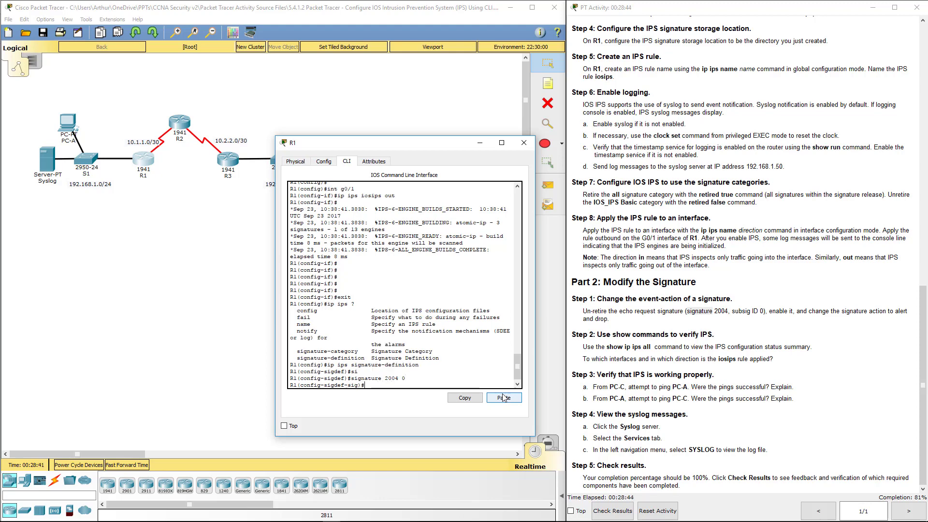
{"action": "type", "text": "sta"}
{"action": "key", "text": "Tab"}
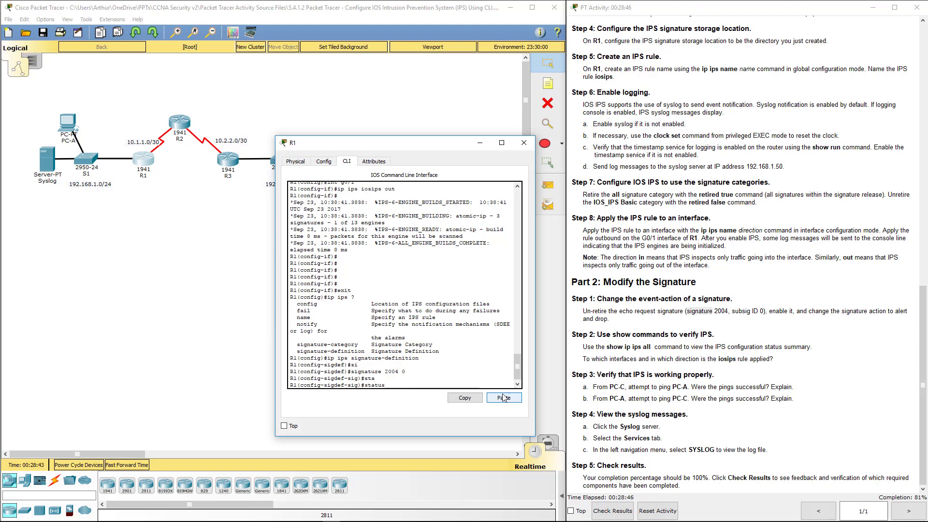
{"action": "key", "text": "Return"}
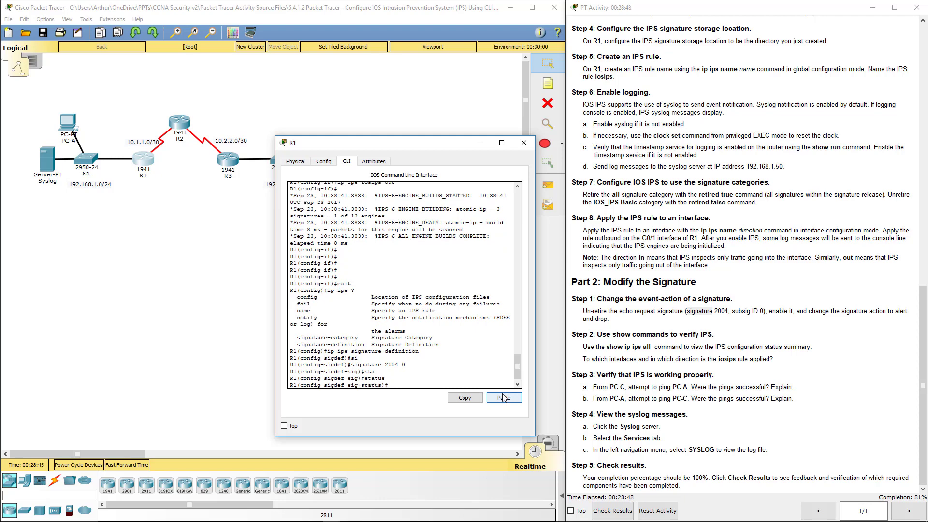
Set the signature to 'retired false' and 'enabled true', then exit status.
{"action": "type", "text": "retue"}
{"action": "key", "text": "Tab"}
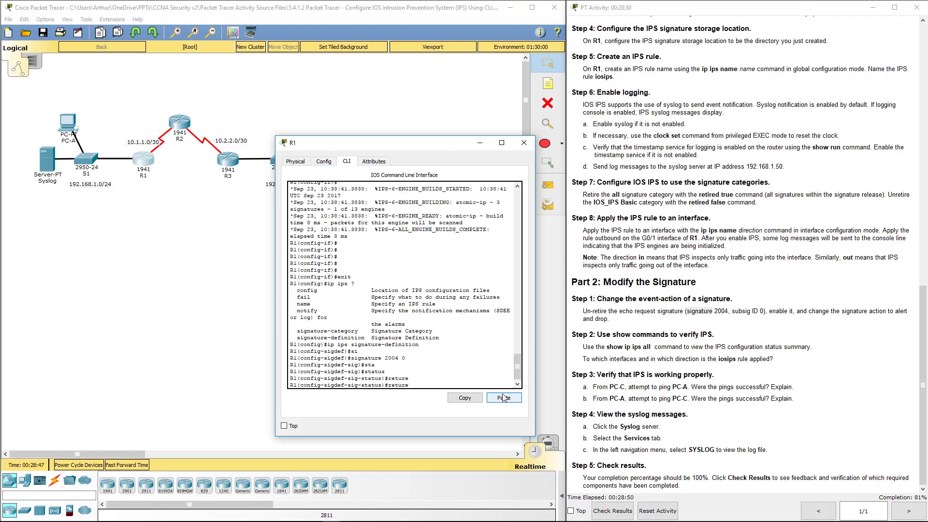
{"action": "key", "text": "BackSpace"}
{"action": "key", "text": "BackSpace"}
{"action": "key", "text": "BackSpace"}
{"action": "key", "text": "Tab"}
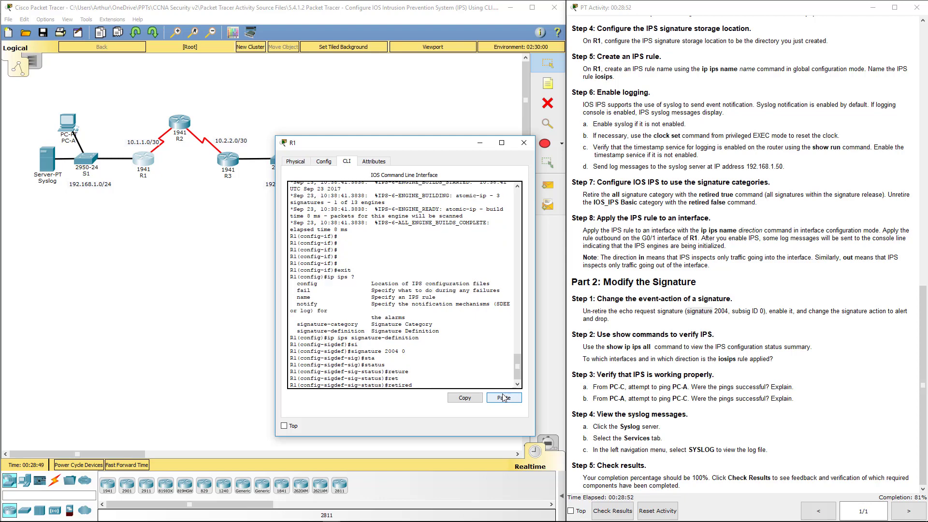
{"action": "type", "text": "false"}
{"action": "key", "text": "Return"}
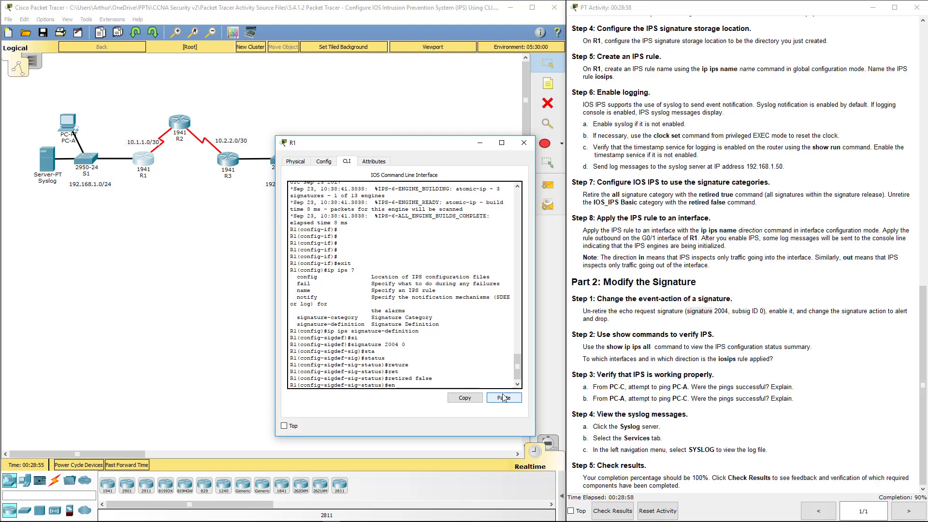
{"action": "type", "text": "en"}
{"action": "key", "text": "Tab"}
{"action": "type", "text": "true"}
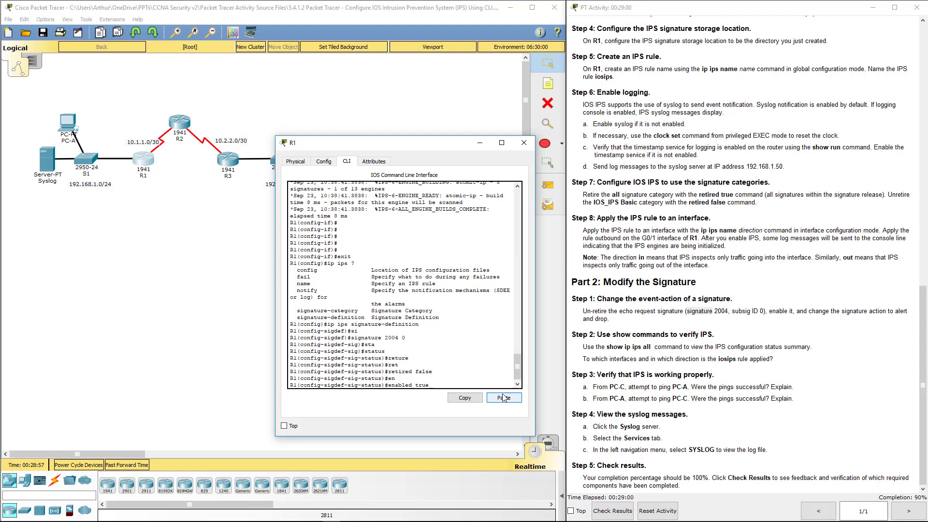
{"action": "key", "text": "Return"}
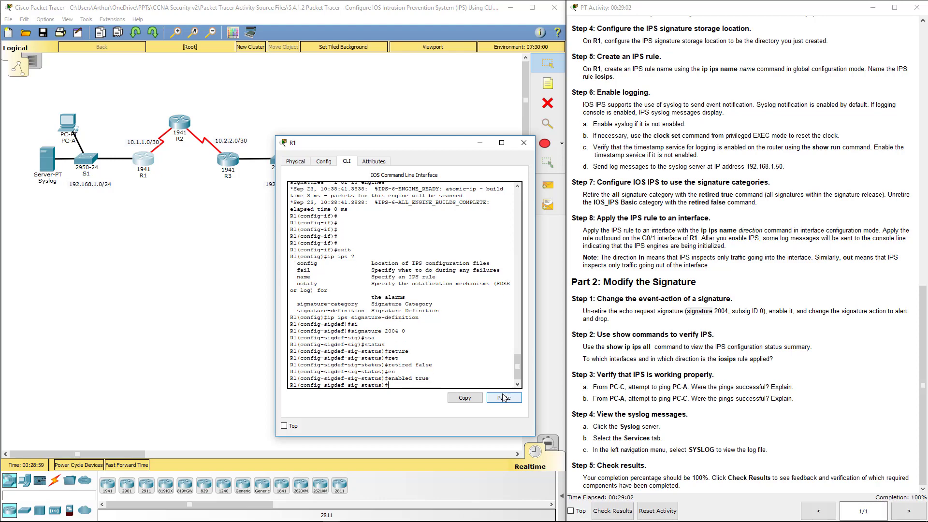
{"action": "type", "text": "exit"}
{"action": "key", "text": "Return"}
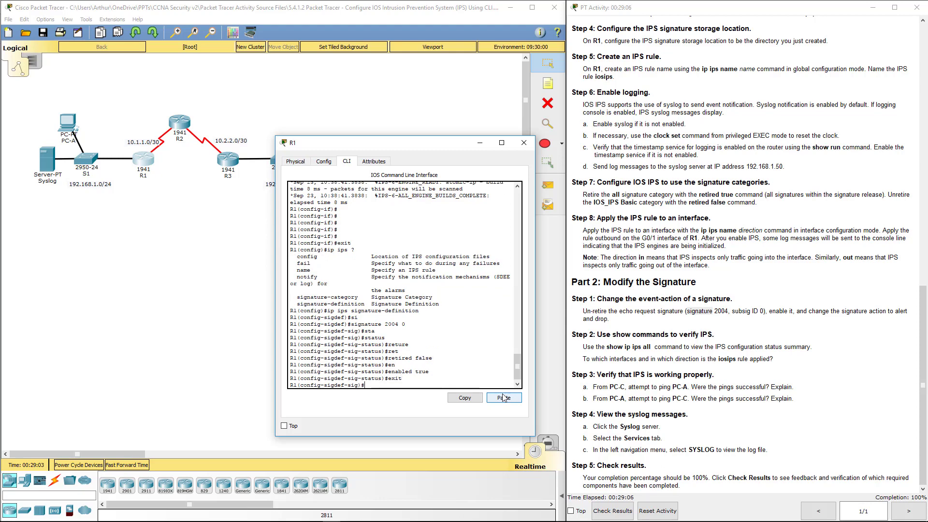
{"action": "double_click", "coordinate": [780, 308]}
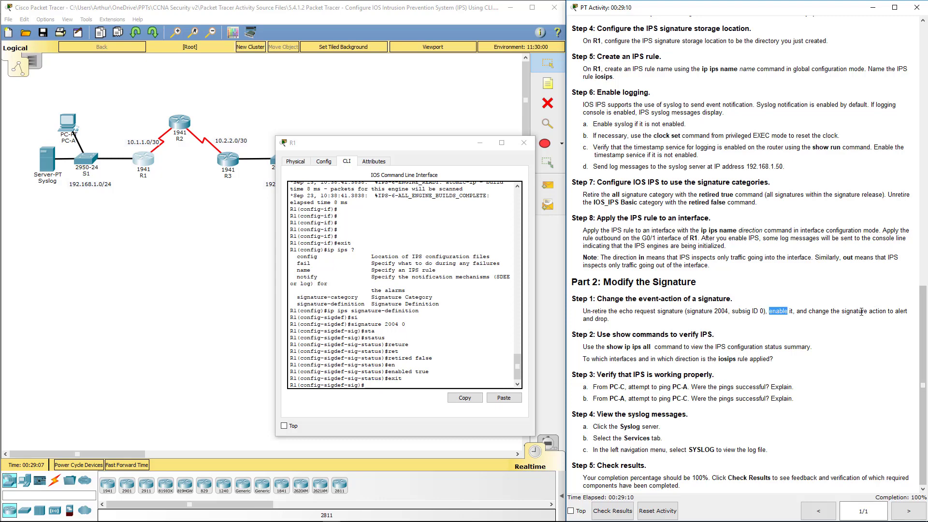
{"action": "left_click", "coordinate": [381, 383]}
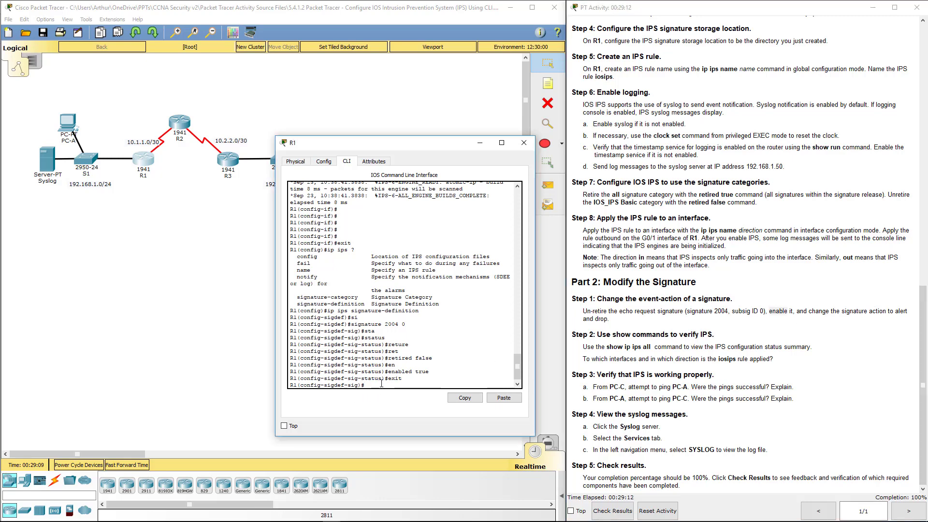
In signature 2004's engine settings, set event-action produce-alert.
{"action": "type", "text": "engi"}
{"action": "key", "text": "Tab"}
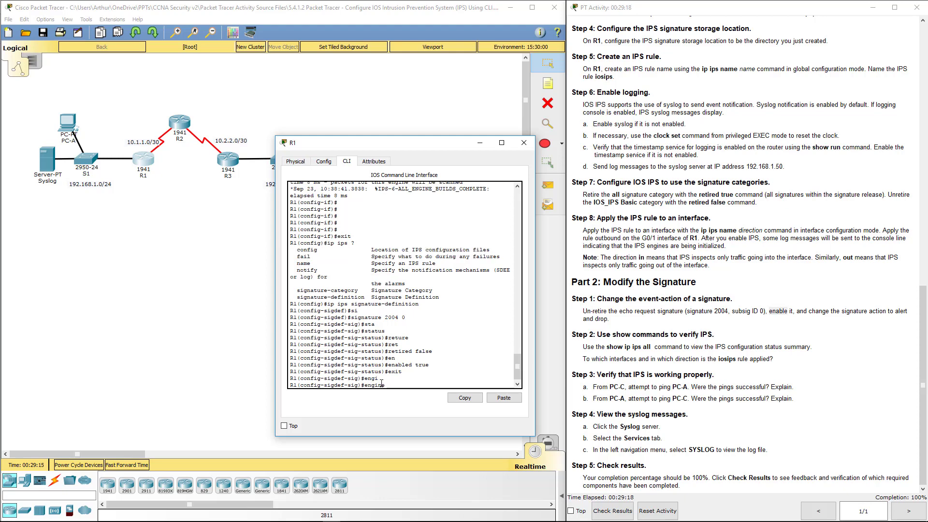
{"action": "key", "text": "Return"}
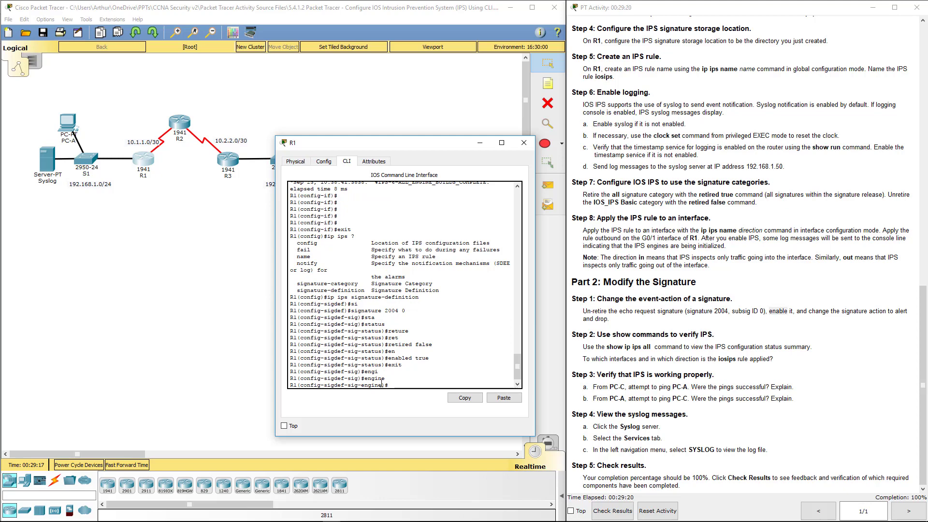
{"action": "type", "text": "ev"}
{"action": "key", "text": "Tab"}
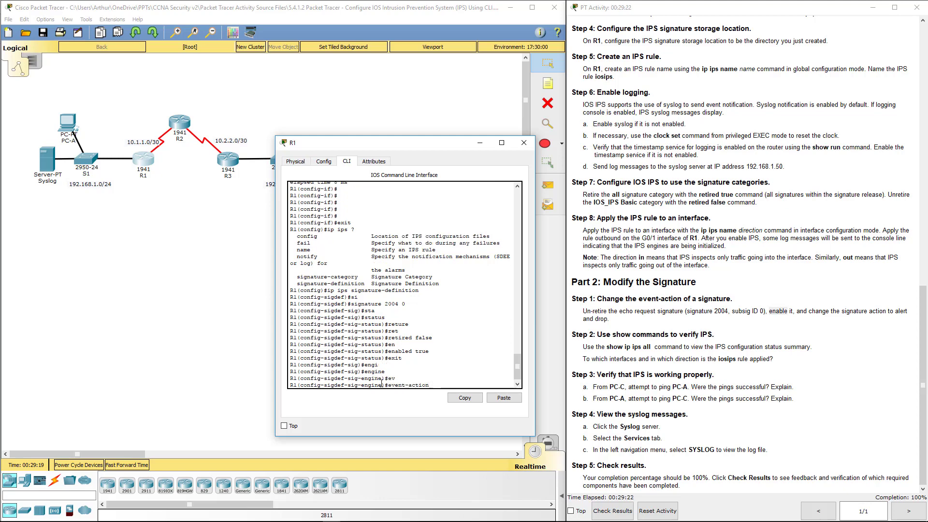
{"action": "type", "text": "pro"}
{"action": "key", "text": "Tab"}
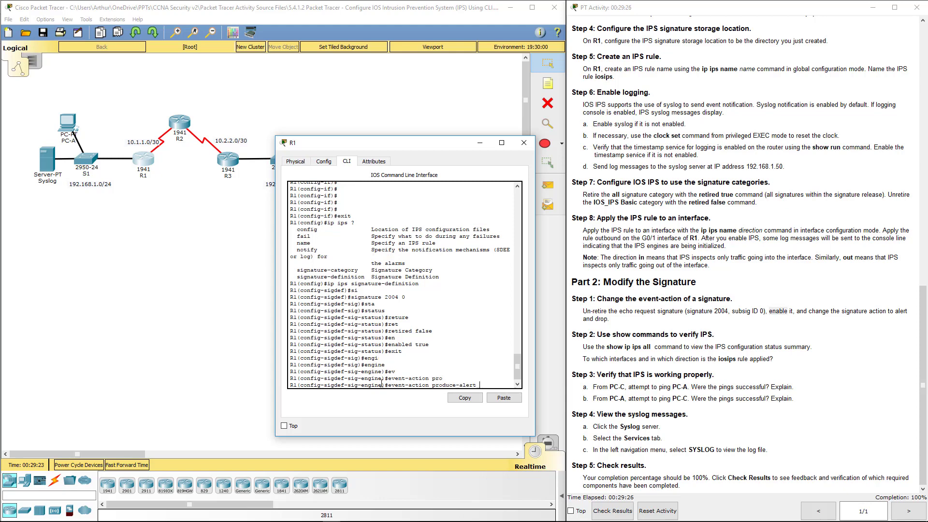
{"action": "key", "text": "Return"}
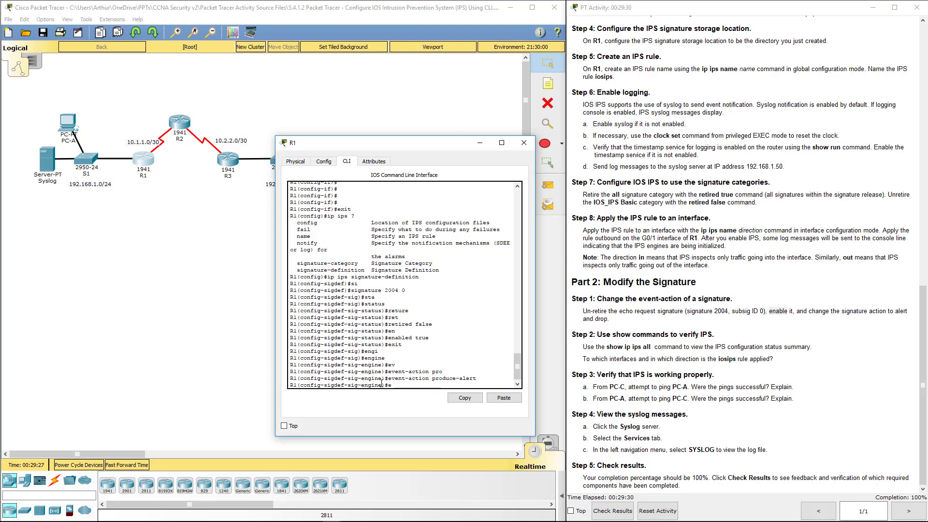
Add event-action deny-packet-inline after checking the alert-and-drop requirement in the instructions.
{"action": "type", "text": "ev"}
{"action": "key", "text": "Tab"}
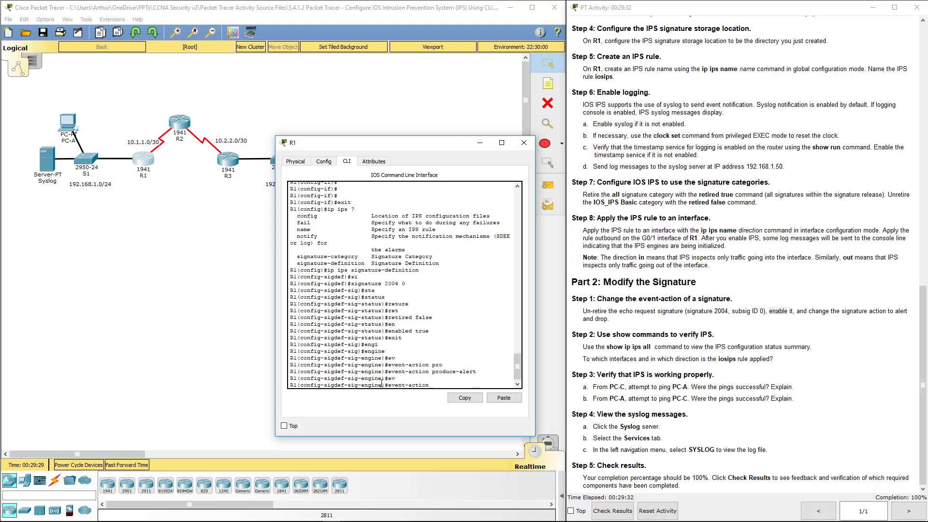
{"action": "type", "text": "den"}
{"action": "key", "text": "Tab"}
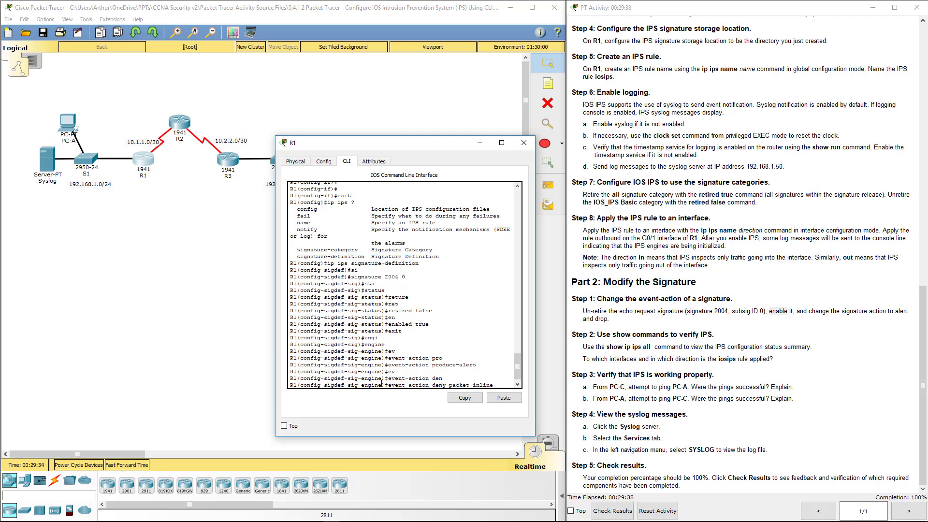
{"action": "left_click", "coordinate": [856, 315]}
{"action": "double_click", "coordinate": [902, 311]}
{"action": "double_click", "coordinate": [601, 319]}
{"action": "left_click_drag", "start_coordinate": [393, 366], "coordinate": [496, 384]}
{"action": "double_click", "coordinate": [441, 365]}
{"action": "left_click", "coordinate": [466, 383]}
{"action": "key", "text": "Return"}
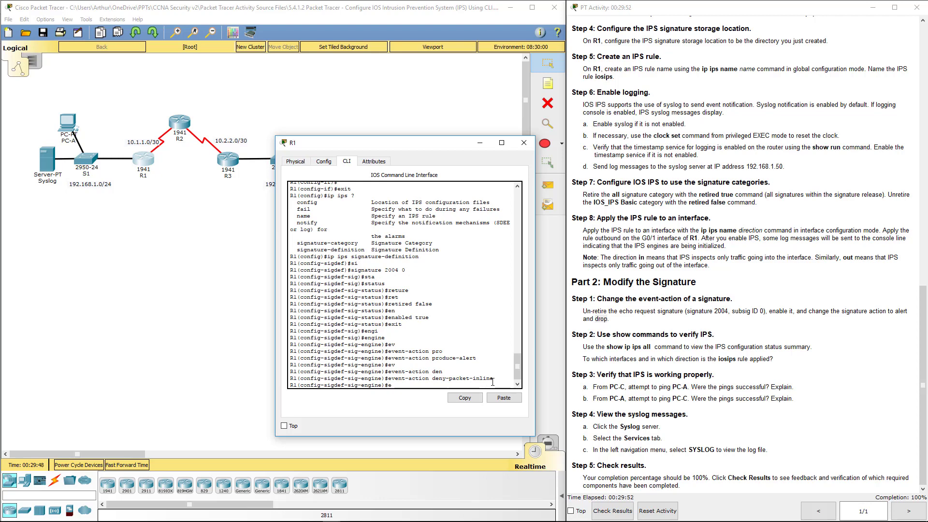
List the event-action options with ? to confirm deny-packet-inline, then erase the line.
{"action": "type", "text": "ev"}
{"action": "key", "text": "Tab"}
{"action": "type", "text": "?"}
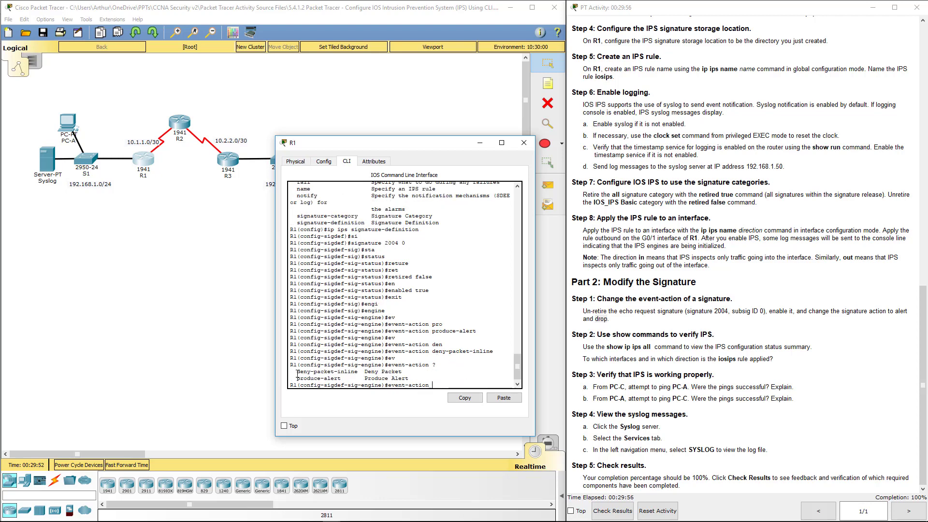
{"action": "left_click_drag", "start_coordinate": [297, 372], "coordinate": [403, 373]}
{"action": "left_click", "coordinate": [430, 380]}
{"action": "key", "text": "BackSpace"}
{"action": "key", "text": "BackSpace"}
{"action": "key", "text": "BackSpace"}
{"action": "key", "text": "BackSpace"}
{"action": "key", "text": "BackSpace"}
{"action": "key", "text": "BackSpace"}
{"action": "key", "text": "BackSpace"}
{"action": "key", "text": "BackSpace"}
{"action": "key", "text": "BackSpace"}
{"action": "key", "text": "BackSpace"}
{"action": "key", "text": "BackSpace"}
{"action": "key", "text": "BackSpace"}
Exit engine, signature and signature-definition modes, accepting the changes.
{"action": "type", "text": "exit"}
{"action": "key", "text": "Return"}
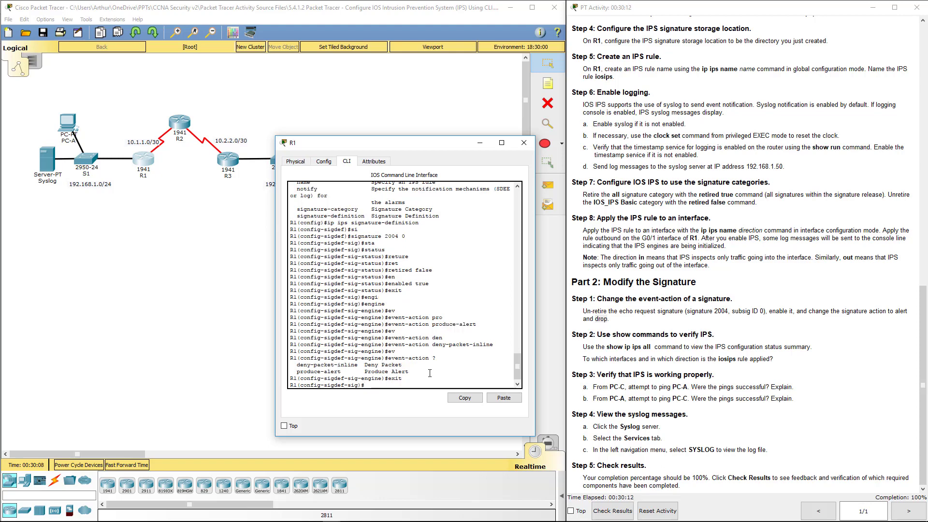
{"action": "type", "text": "exit"}
{"action": "key", "text": "Return"}
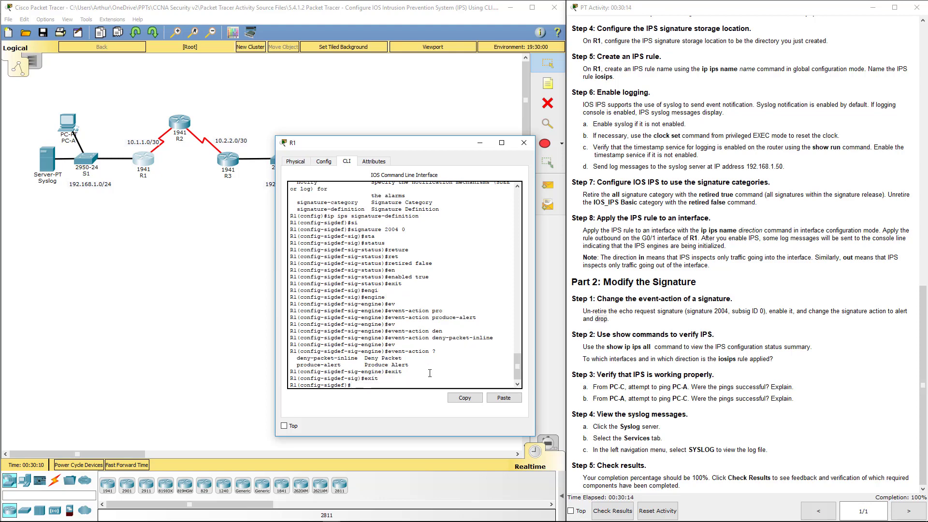
{"action": "type", "text": "exit"}
{"action": "key", "text": "Return"}
{"action": "key", "text": "Return"}
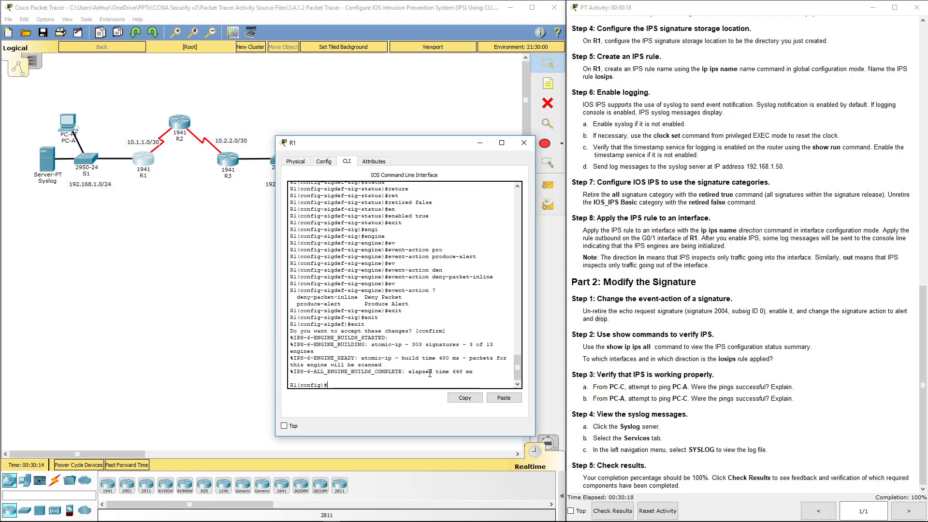
Return R1 to privileged EXEC mode and run show ip ips all.
{"action": "left_click", "coordinate": [596, 300]}
{"action": "left_click_drag", "start_coordinate": [596, 299], "coordinate": [620, 316]}
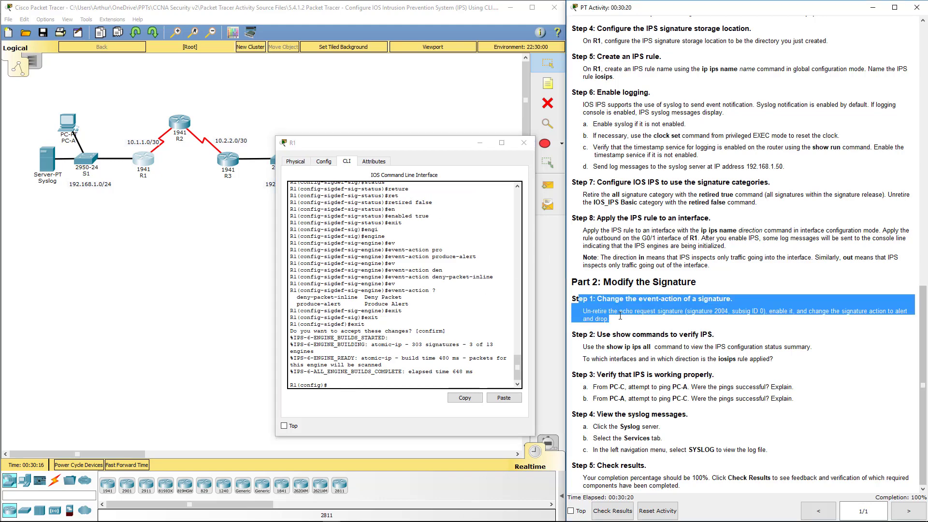
{"action": "left_click", "coordinate": [402, 378]}
{"action": "key", "text": "Return"}
{"action": "key", "text": "Return"}
{"action": "key", "text": "Return"}
{"action": "key", "text": "Return"}
{"action": "key", "text": "Return"}
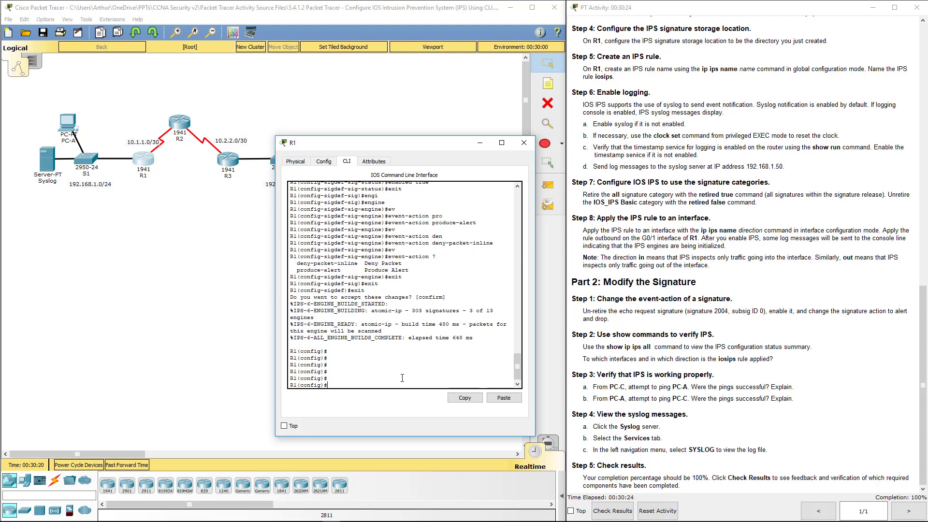
{"action": "type", "text": "exit"}
{"action": "key", "text": "Return"}
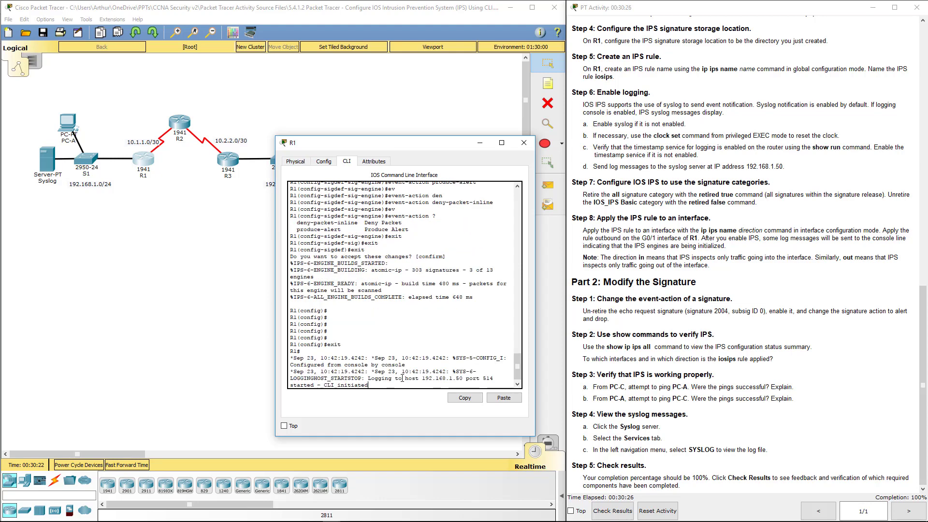
{"action": "key", "text": "Return"}
{"action": "key", "text": "Return"}
{"action": "key", "text": "Return"}
{"action": "key", "text": "Return"}
{"action": "key", "text": "Return"}
{"action": "key", "text": "Return"}
{"action": "type", "text": "show"}
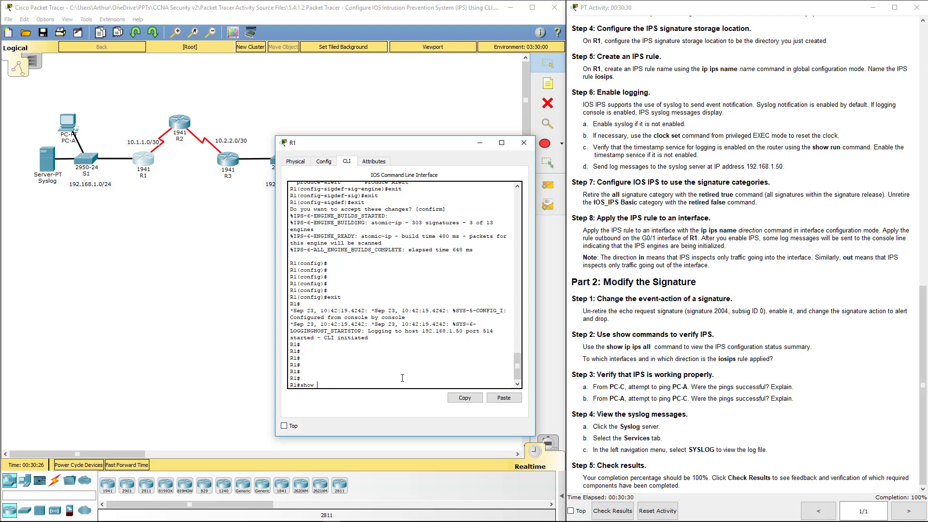
{"action": "type", "text": " ip ips all"}
{"action": "key", "text": "Return"}
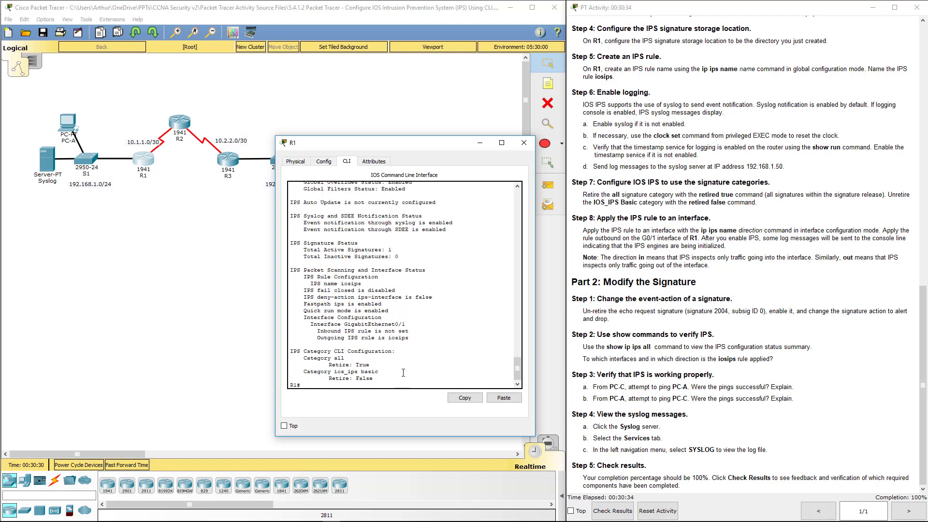
Enlarge R1's console and review the active signature count and ios_ips basic category lines.
{"action": "scroll", "coordinate": [403, 371], "scroll_direction": "up", "scroll_amount": 2}
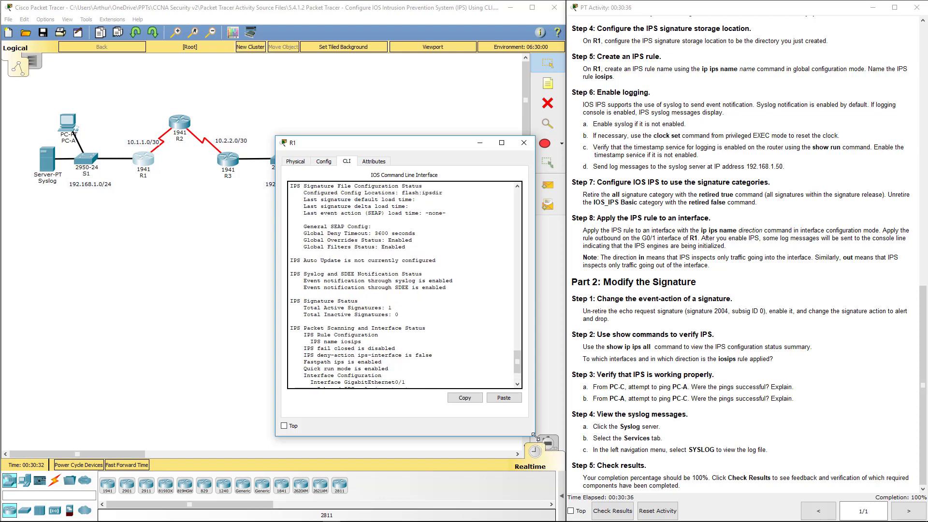
{"action": "left_click_drag", "start_coordinate": [534, 436], "coordinate": [625, 515]}
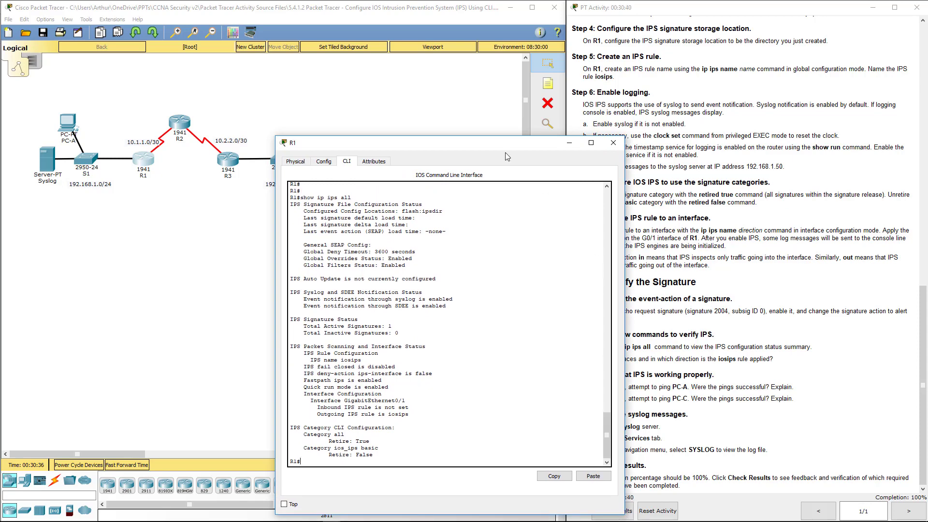
{"action": "left_click_drag", "start_coordinate": [506, 156], "coordinate": [408, 109]}
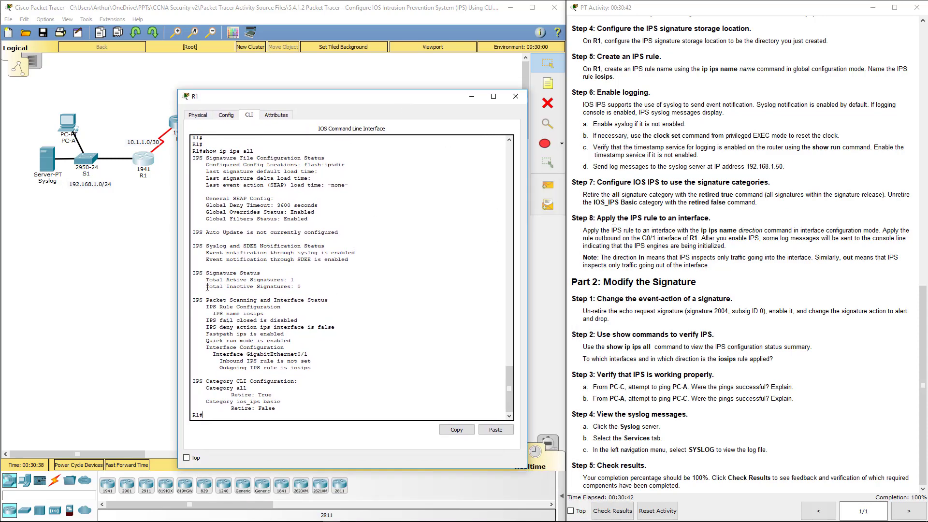
{"action": "left_click_drag", "start_coordinate": [220, 280], "coordinate": [302, 282]}
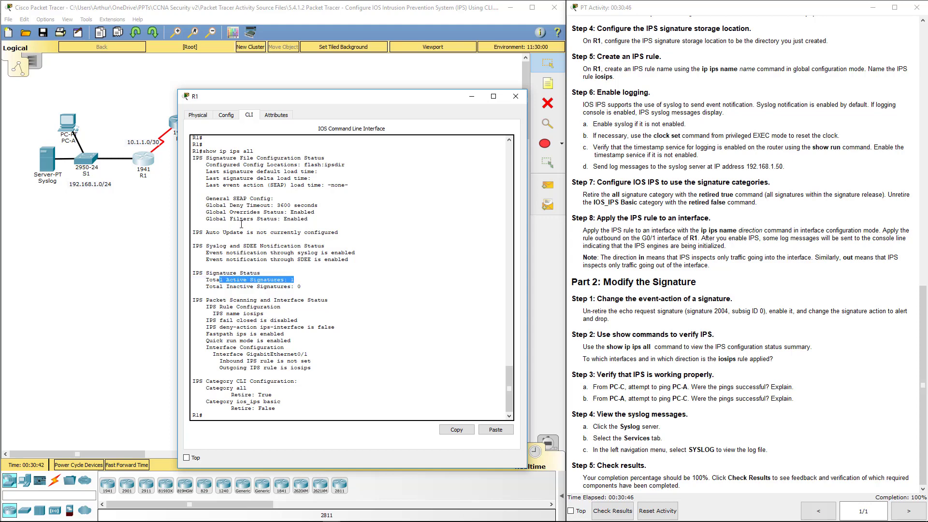
{"action": "left_click_drag", "start_coordinate": [206, 382], "coordinate": [269, 376]}
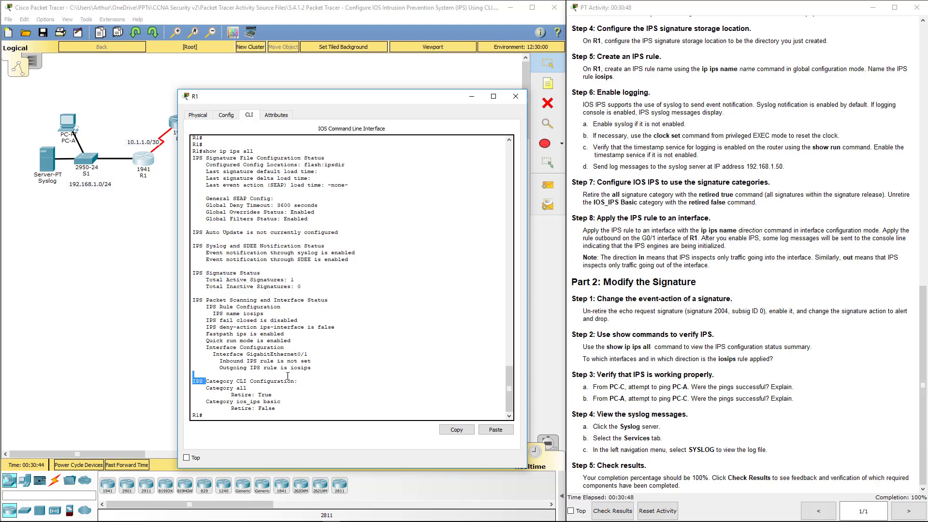
{"action": "left_click_drag", "start_coordinate": [229, 402], "coordinate": [258, 400]}
{"action": "left_click", "coordinate": [279, 401]}
{"action": "left_click", "coordinate": [270, 401]}
{"action": "left_click", "coordinate": [290, 401]}
Confirm the interface section shows iosips applied outgoing on GigabitEthernet0/1, none inbound.
{"action": "left_click_drag", "start_coordinate": [212, 356], "coordinate": [312, 352]}
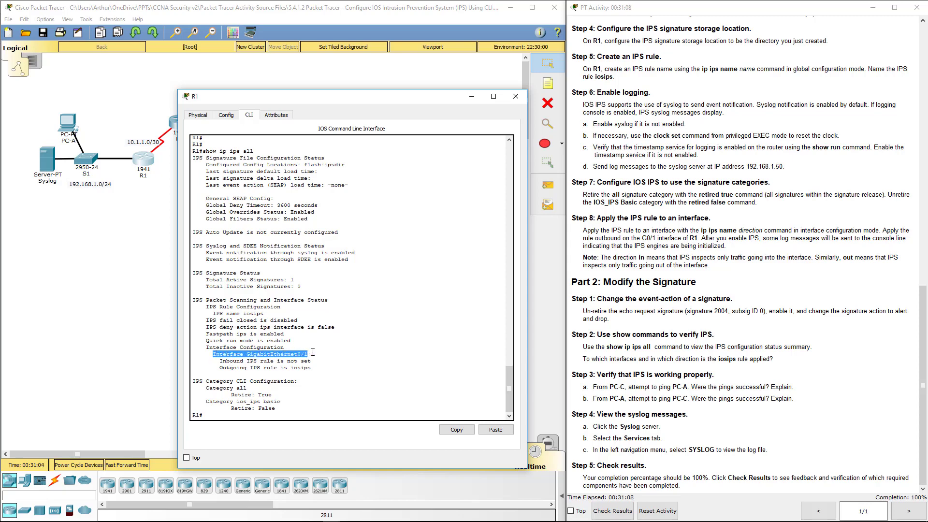
{"action": "left_click", "coordinate": [273, 356]}
{"action": "left_click_drag", "start_coordinate": [206, 348], "coordinate": [287, 347]}
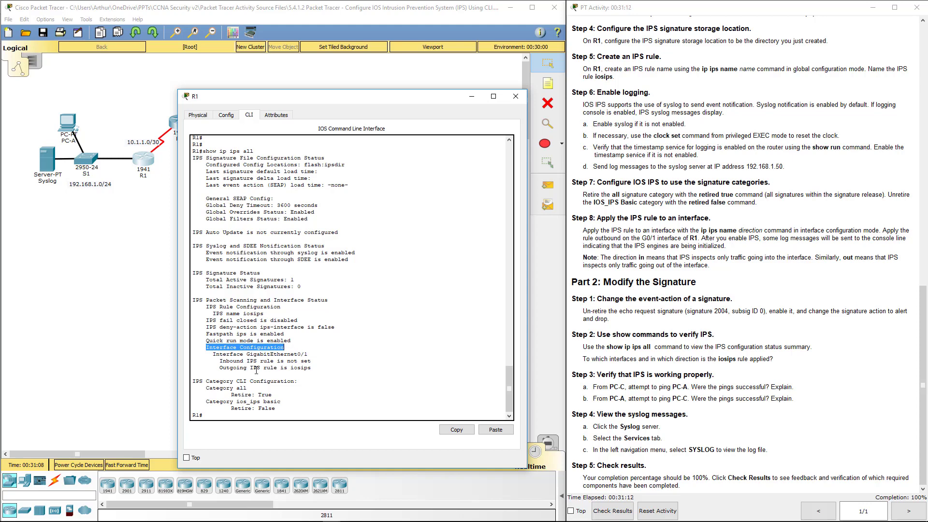
{"action": "left_click_drag", "start_coordinate": [210, 354], "coordinate": [315, 354]}
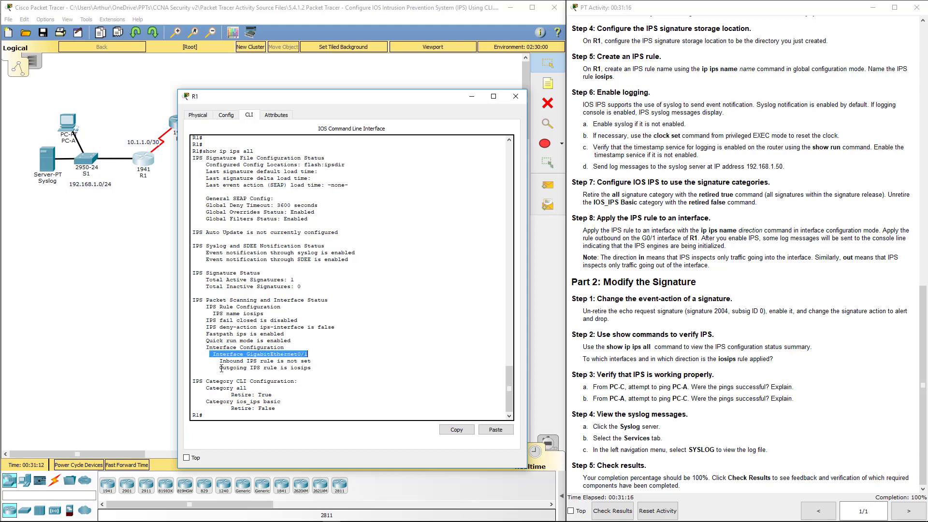
{"action": "left_click_drag", "start_coordinate": [219, 362], "coordinate": [319, 361]}
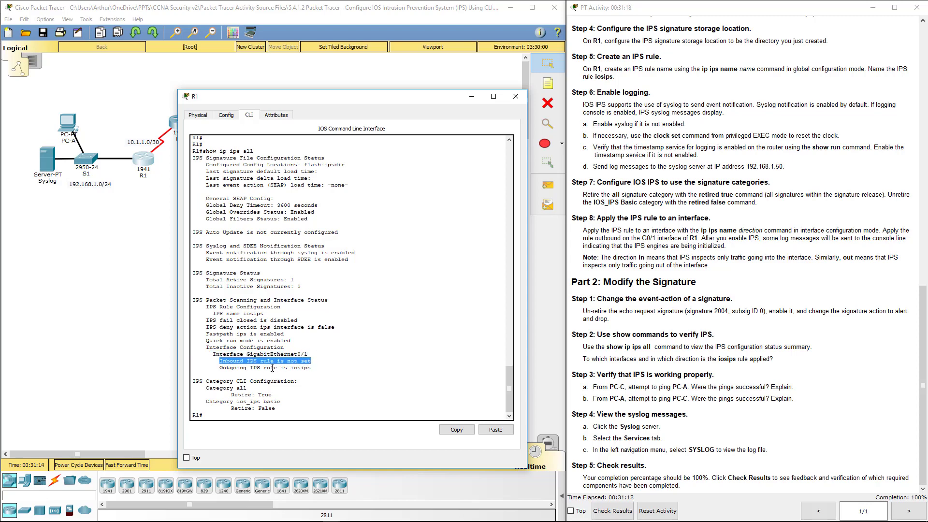
{"action": "left_click_drag", "start_coordinate": [216, 368], "coordinate": [313, 368]}
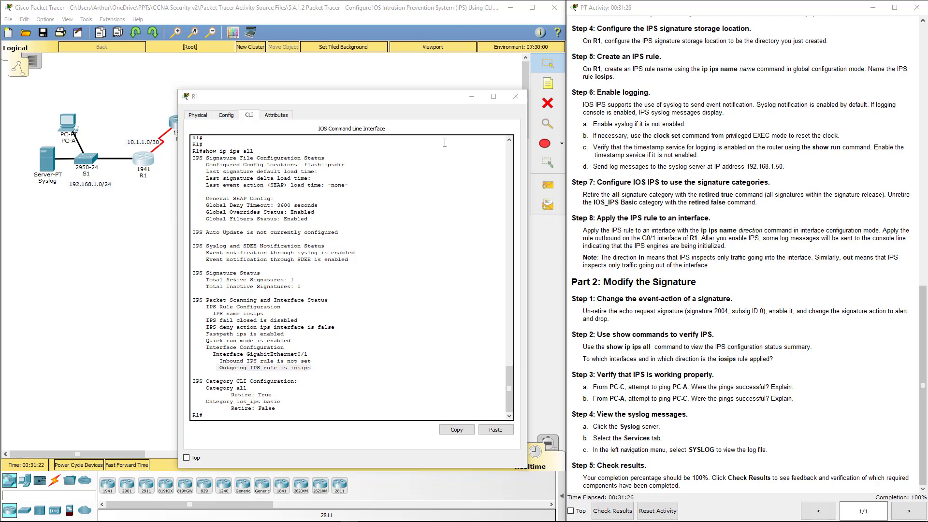
Ping 192.168.1.2 from PC-C's command prompt and see the requests time out.
{"action": "left_click", "coordinate": [515, 98]}
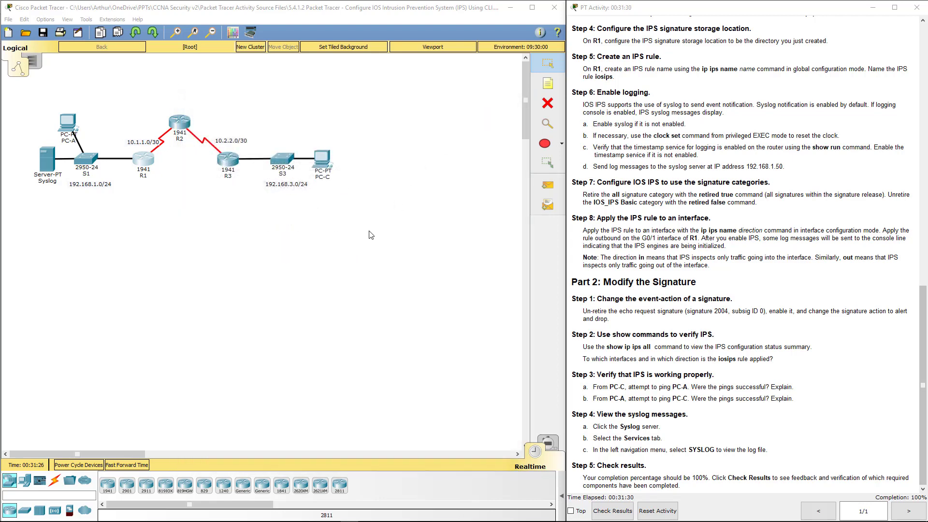
{"action": "left_click", "coordinate": [322, 160]}
{"action": "left_click", "coordinate": [537, 161]}
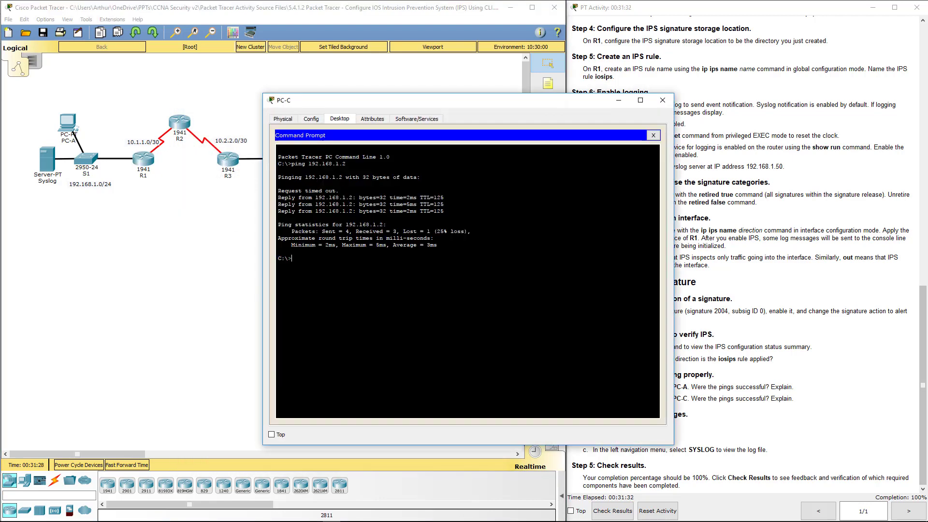
{"action": "key", "text": "Up"}
{"action": "key", "text": "Return"}
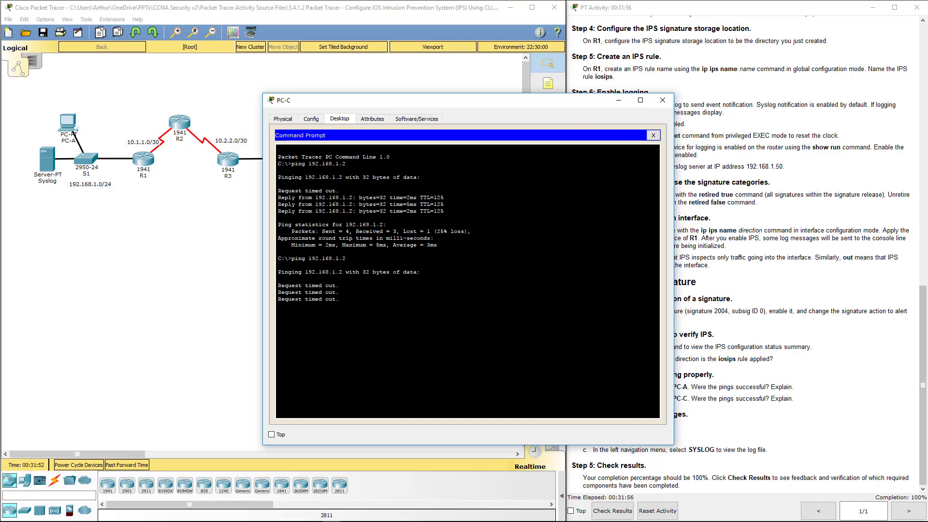
{"action": "left_click", "coordinate": [662, 100]}
Ping 192.168.3.2 from PC-A's command prompt and see all replies succeed.
{"action": "left_click", "coordinate": [75, 124]}
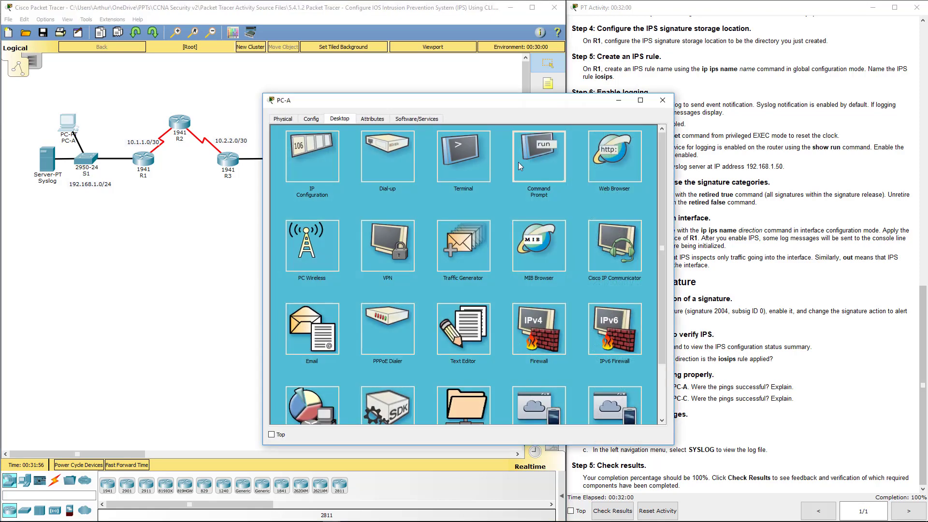
{"action": "left_click", "coordinate": [518, 166]}
{"action": "key", "text": "Up"}
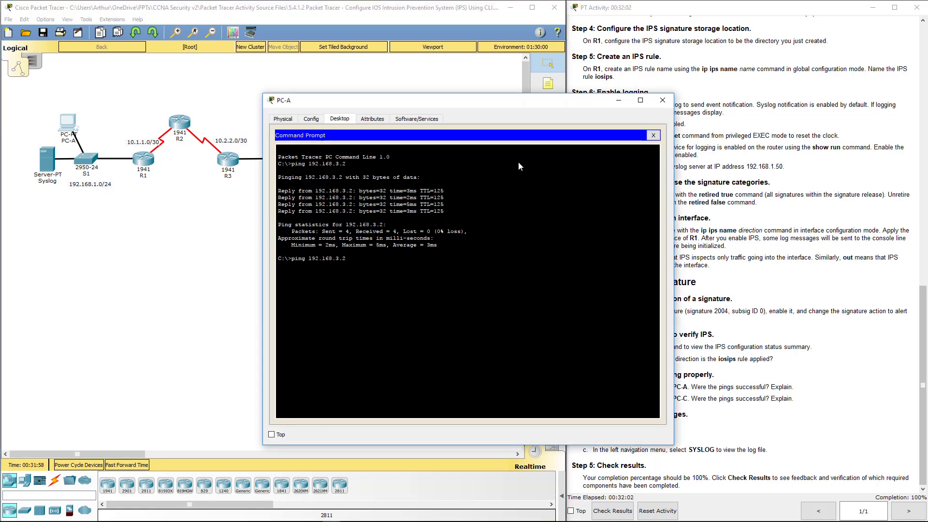
{"action": "key", "text": "Return"}
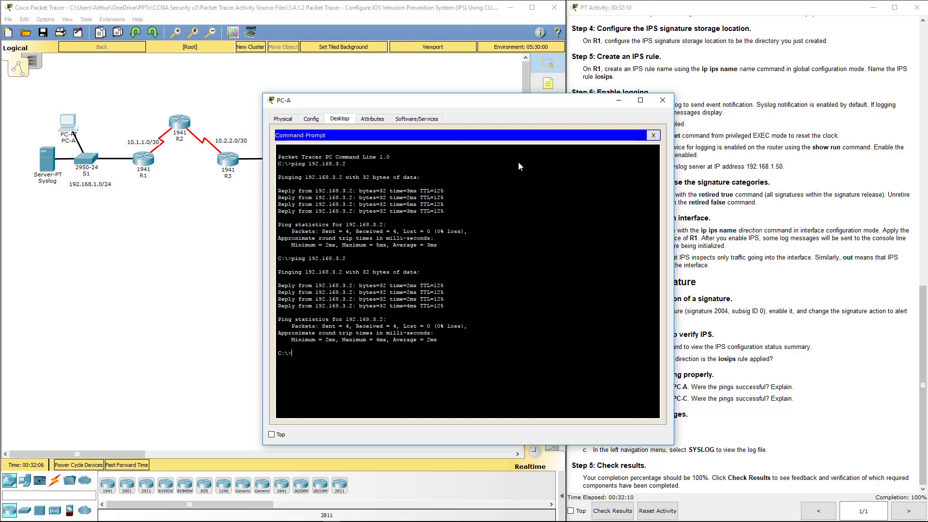
{"action": "left_click", "coordinate": [663, 100]}
{"action": "left_click_drag", "start_coordinate": [586, 387], "coordinate": [769, 395]}
{"action": "key", "text": "alt+Tab"}
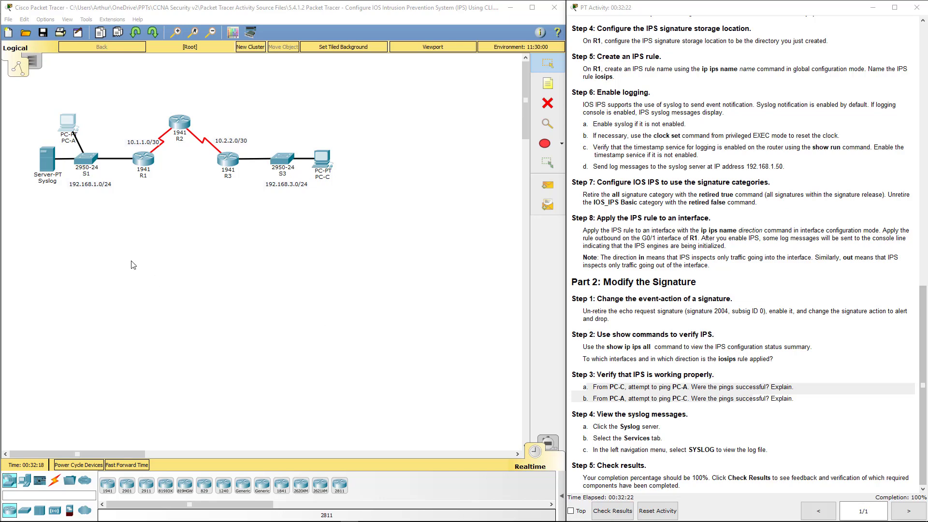
{"action": "left_click", "coordinate": [45, 164]}
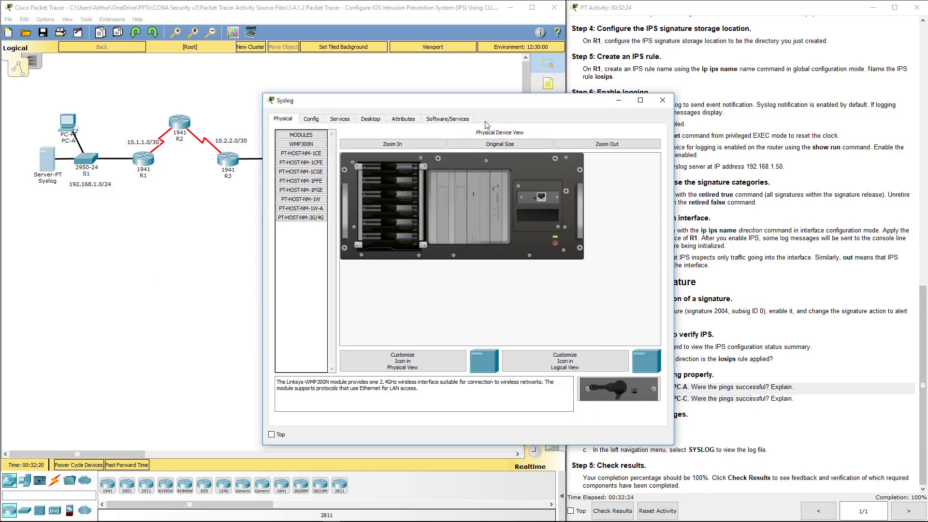
{"action": "left_click_drag", "start_coordinate": [515, 108], "coordinate": [410, 106]}
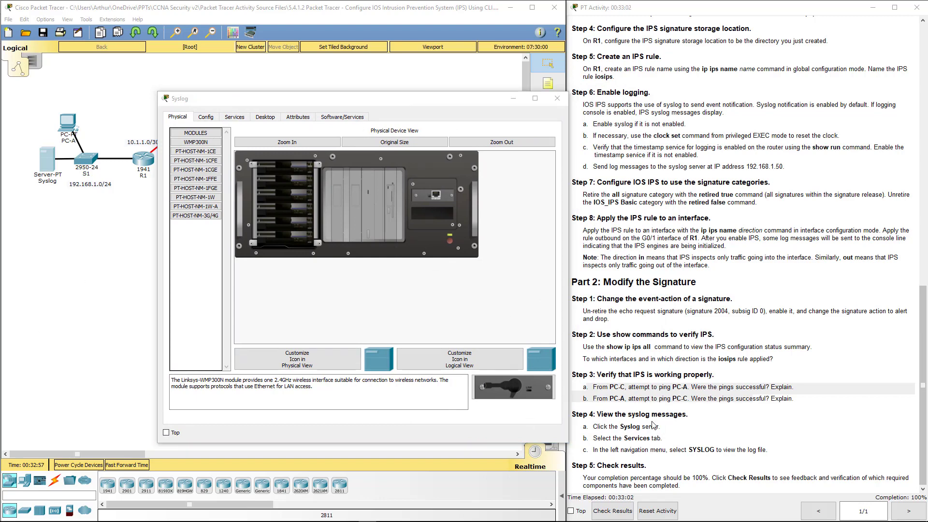
{"action": "left_click", "coordinate": [235, 117]}
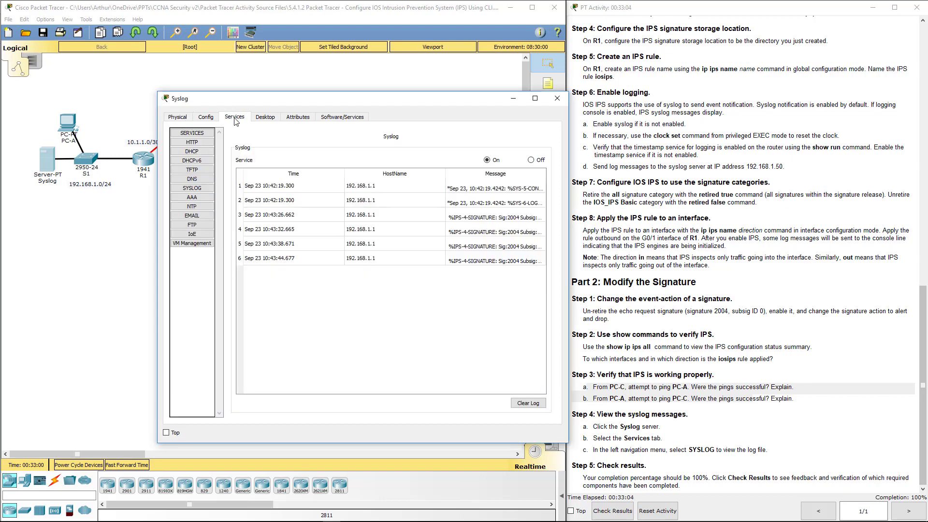
{"action": "left_click", "coordinate": [197, 189]}
{"action": "left_click_drag", "start_coordinate": [373, 97], "coordinate": [312, 82]}
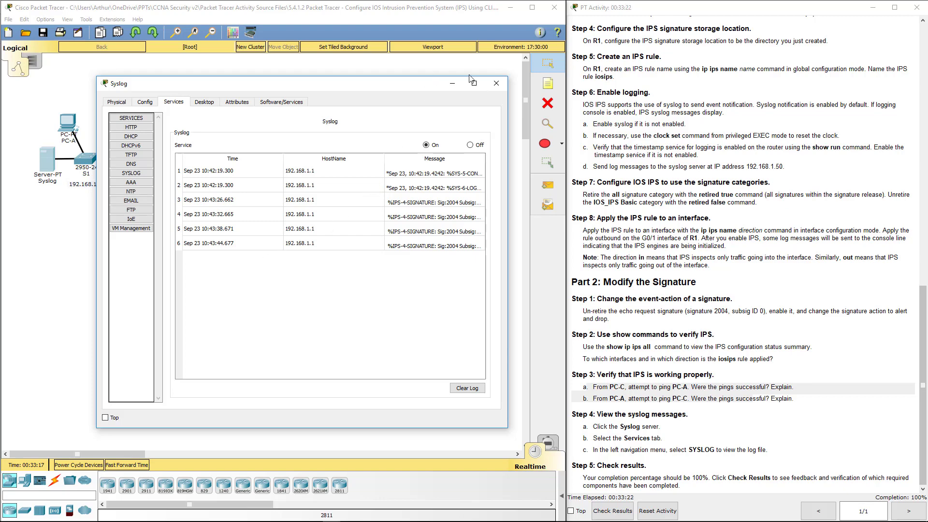
{"action": "left_click", "coordinate": [494, 85]}
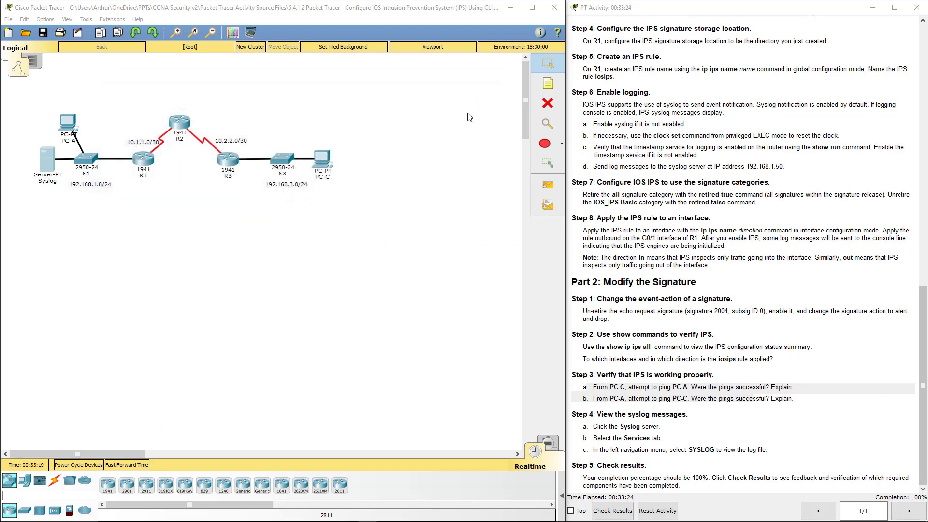
Open the activity results' Assessment Items list showing every item Correct and 11/11.
{"action": "left_click", "coordinate": [612, 511]}
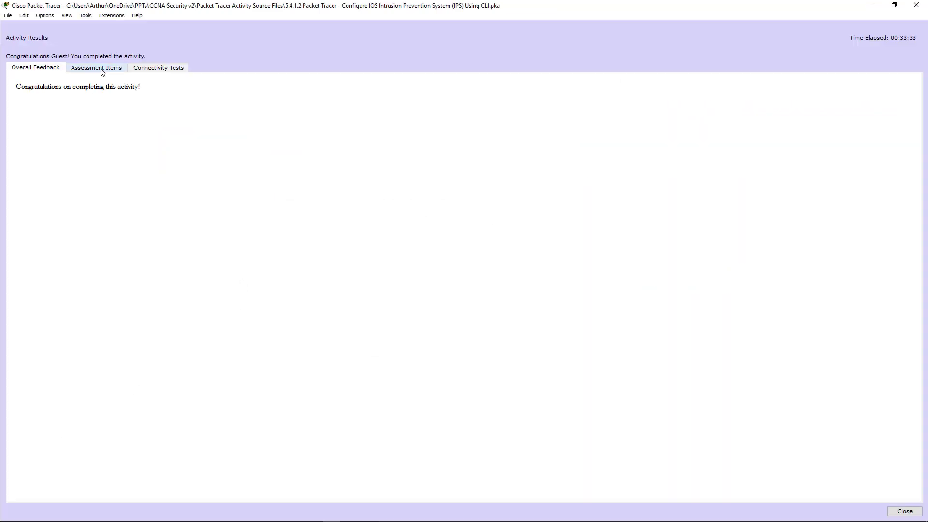
{"action": "left_click", "coordinate": [103, 71]}
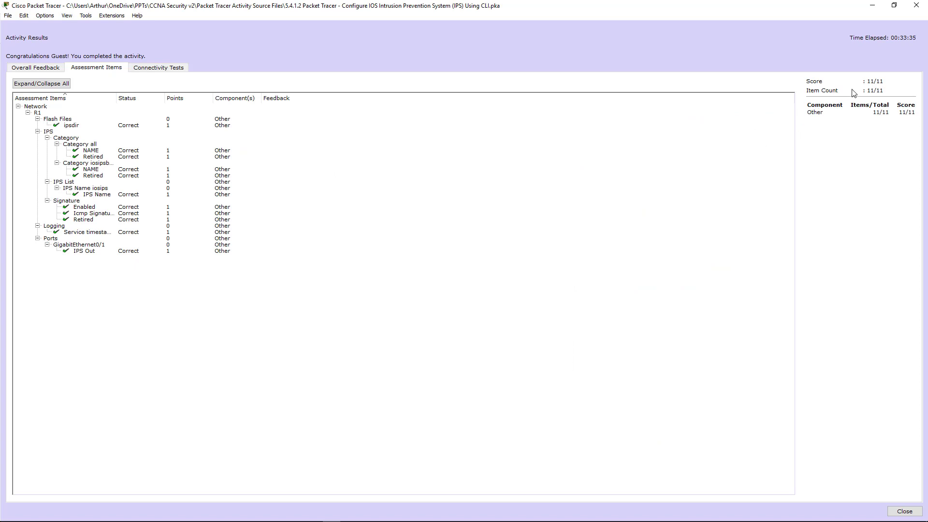